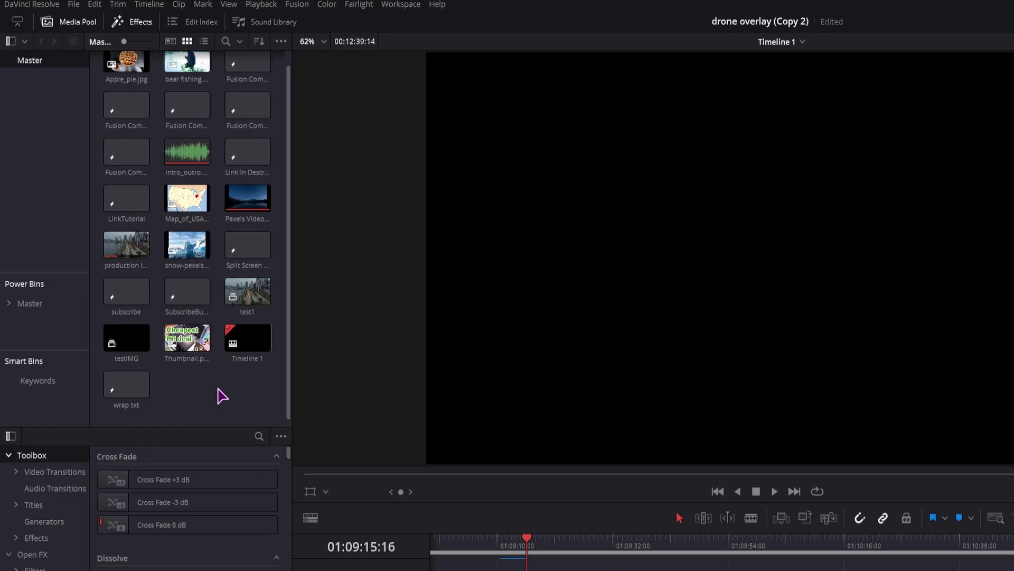
Create a new Fusion composition clip in the Media Pool named splittexteffect.
right_click(136, 269)
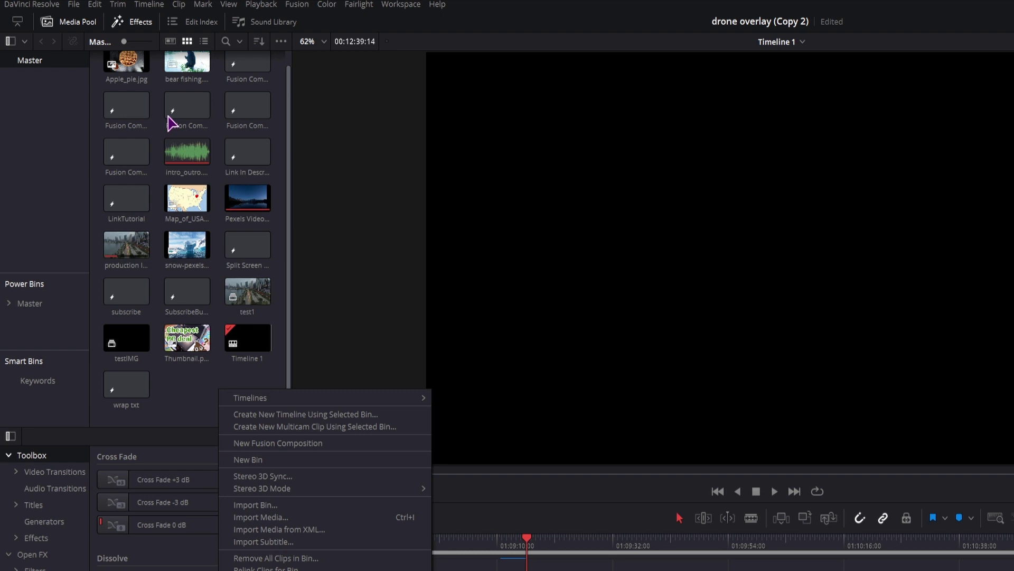
left_click(77, 21)
left_click(78, 21)
left_click(78, 22)
right_click(227, 401)
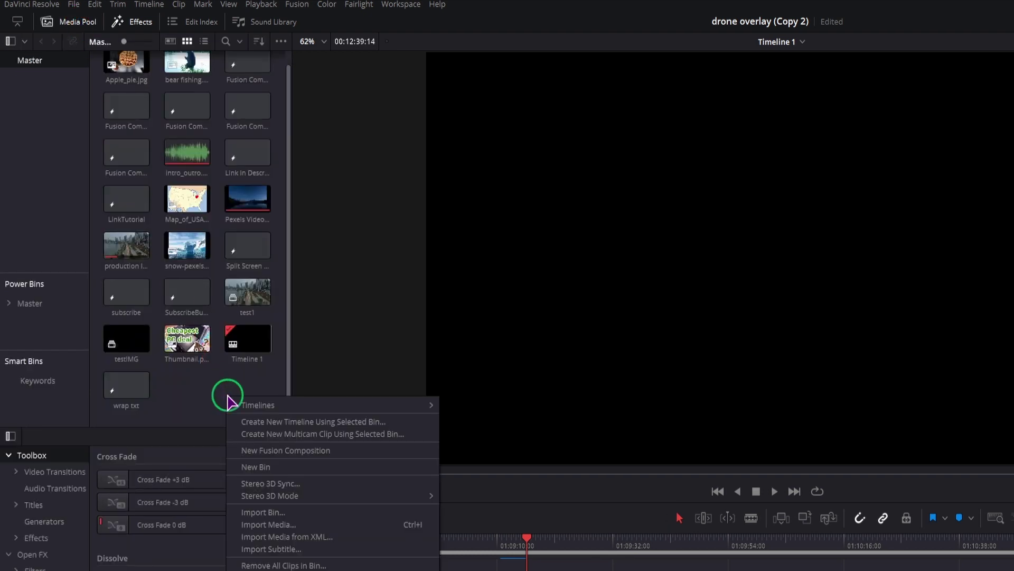
left_click(296, 450)
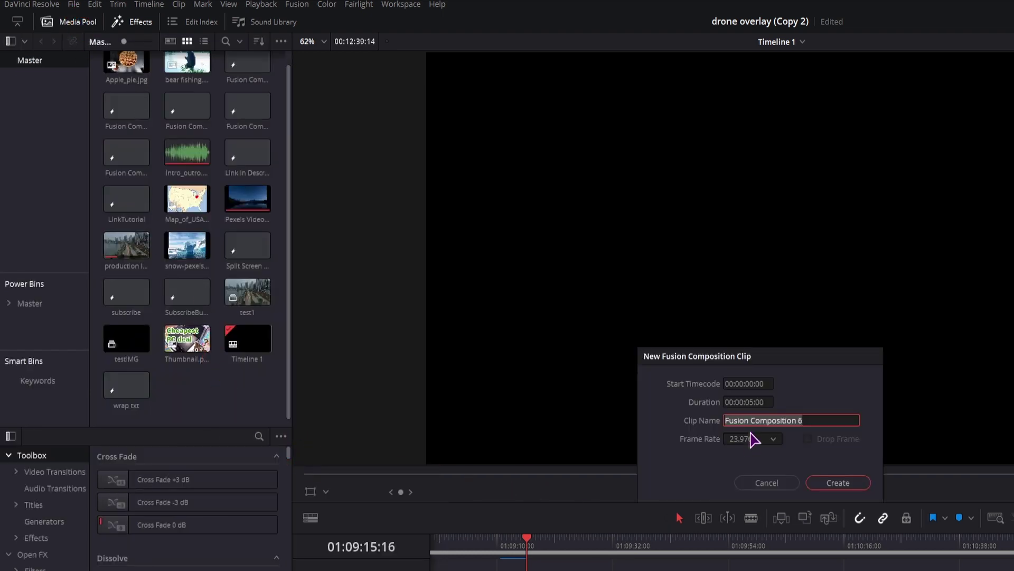
left_click(752, 402)
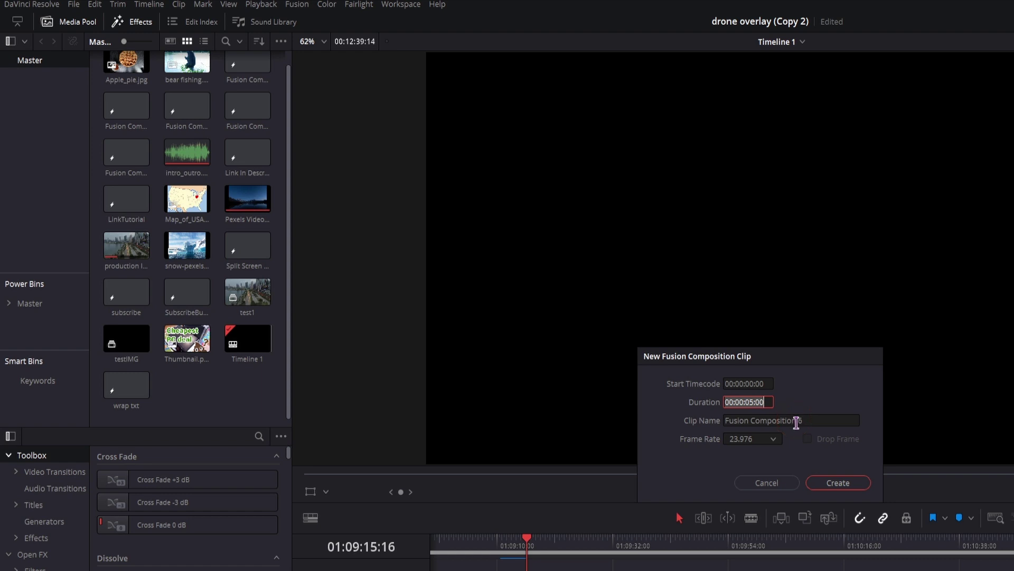
left_click(804, 422)
left_click_drag(815, 422, 702, 421)
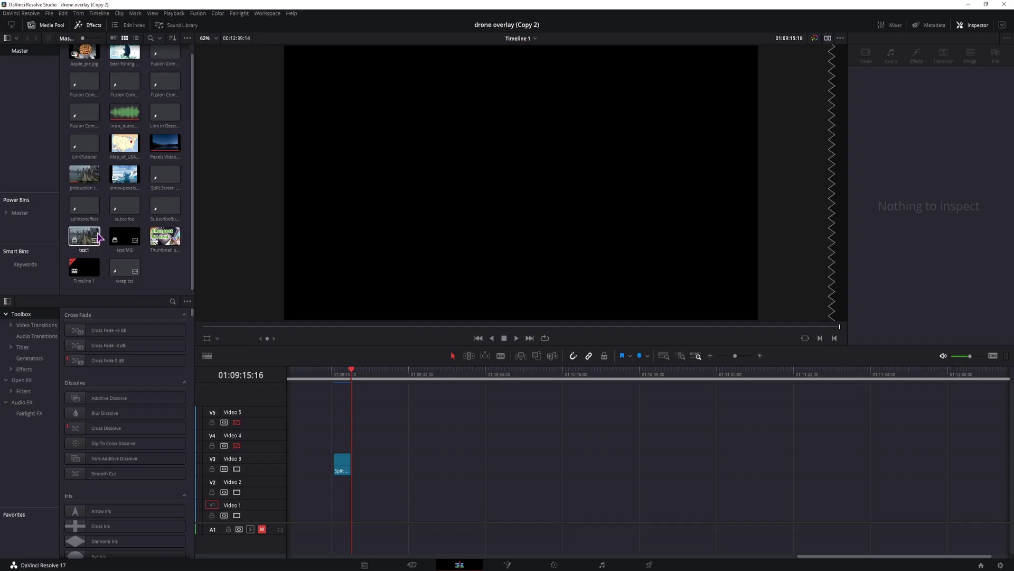
Place the splittexteffect clip on the Video 2 track of the timeline.
left_click_drag(85, 207, 403, 487)
left_click(395, 373)
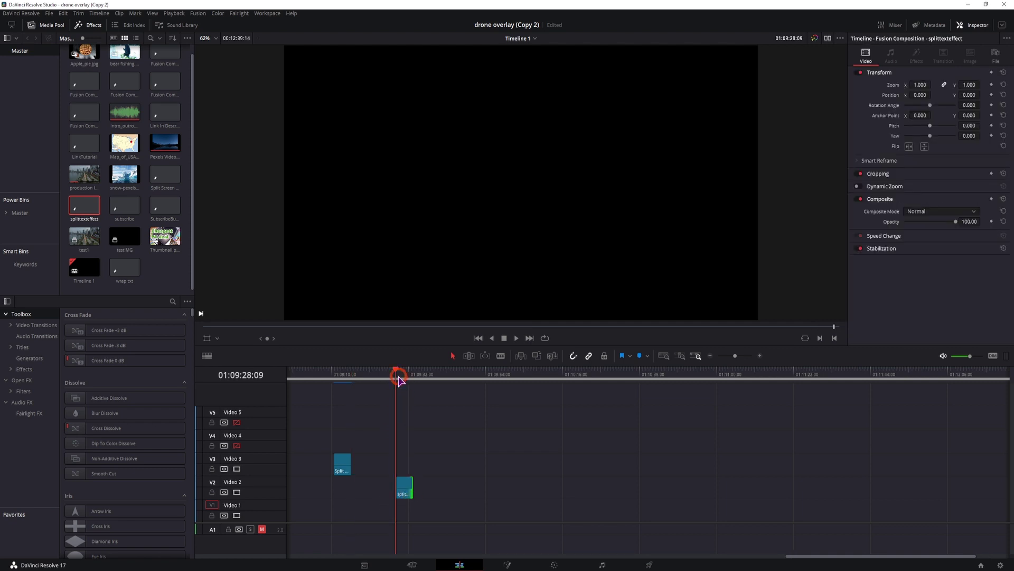
left_click(405, 492)
On the Fusion page, add a Text+ node reading 'SPLIT TEXT' in the Impact font.
left_click(507, 564)
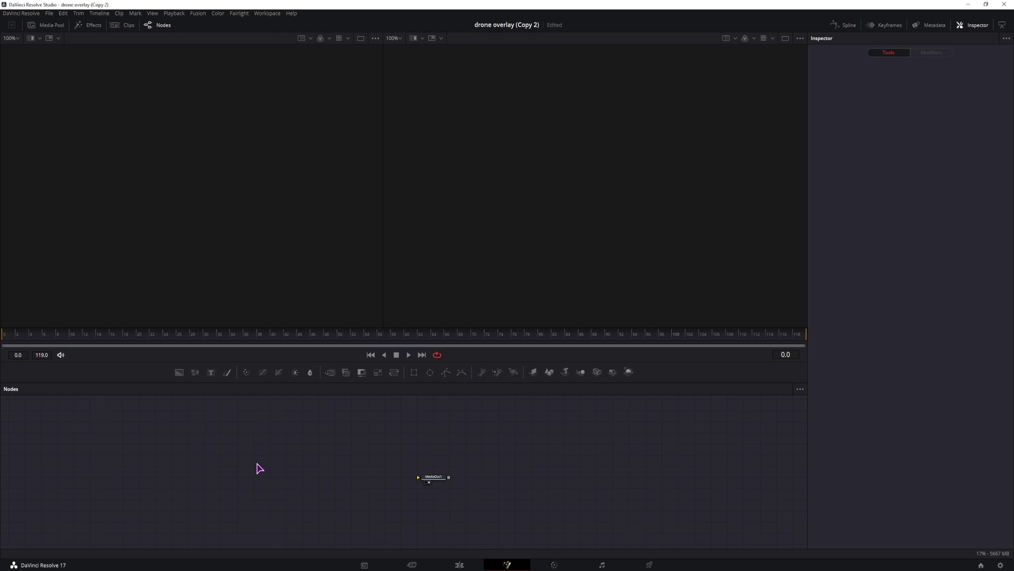
left_click_drag(213, 373, 313, 497)
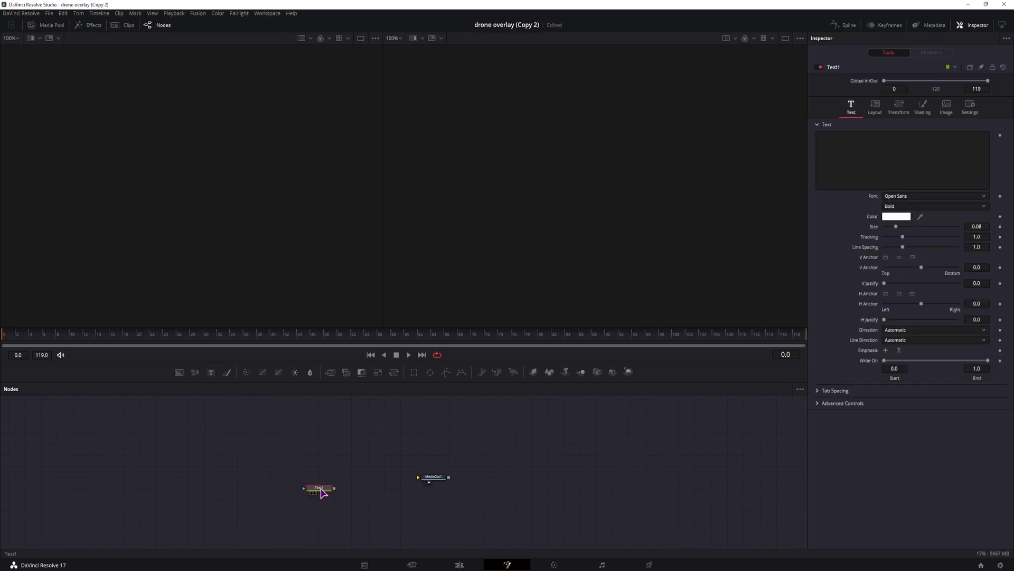
left_click(834, 174)
type("SPLIT TEXT")
left_click(913, 198)
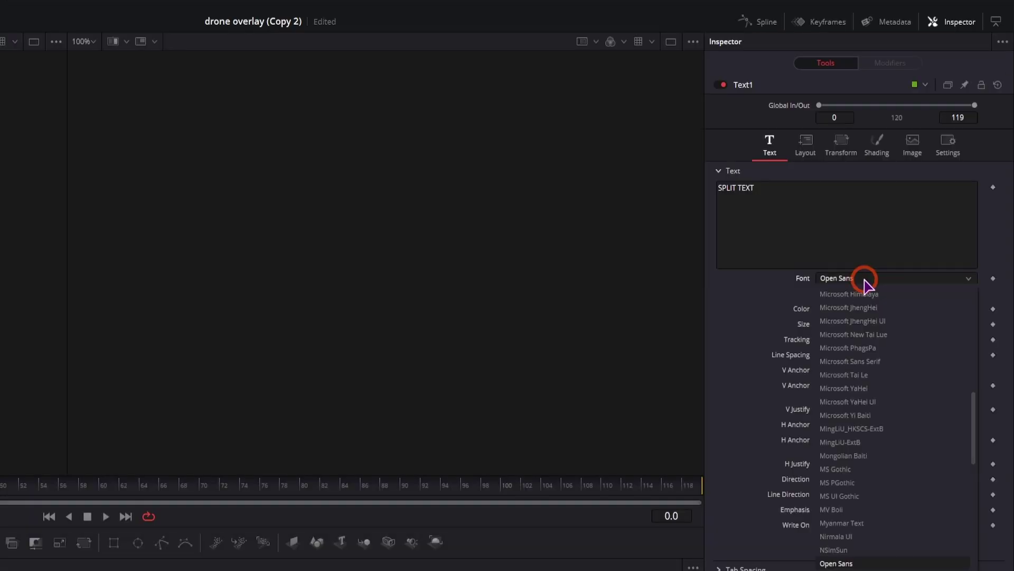
left_click_drag(977, 417, 990, 340)
left_click(857, 469)
Show the composition output in the viewer and set the text size to 0.2.
left_click(409, 477)
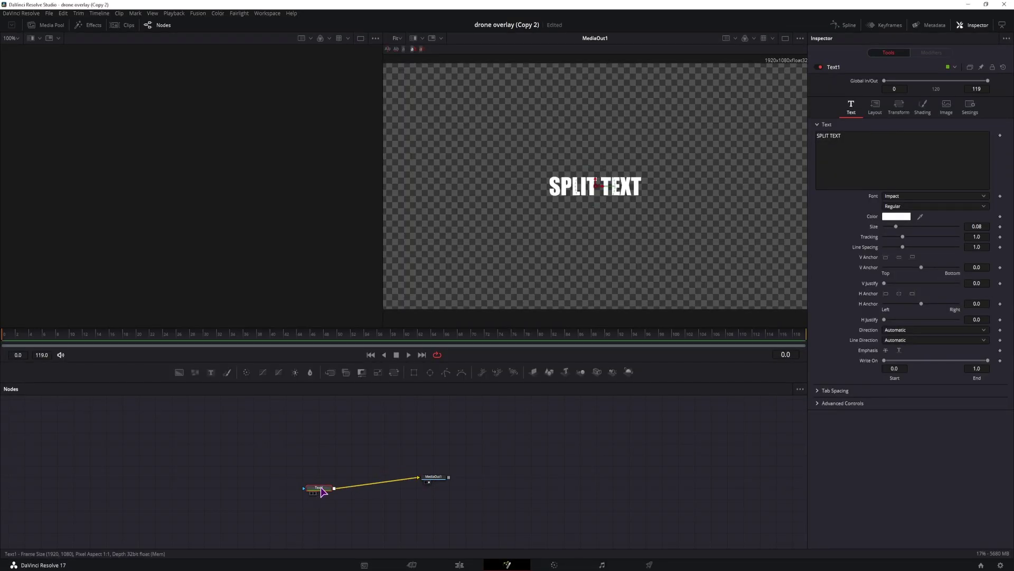
left_click_drag(896, 226, 901, 226)
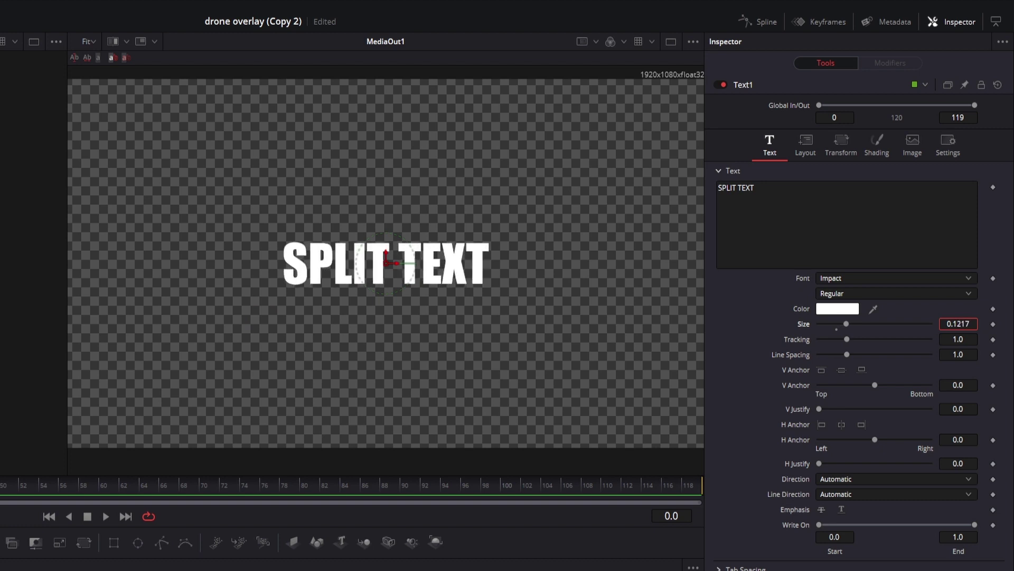
left_click_drag(958, 324, 968, 324)
double_click(970, 324)
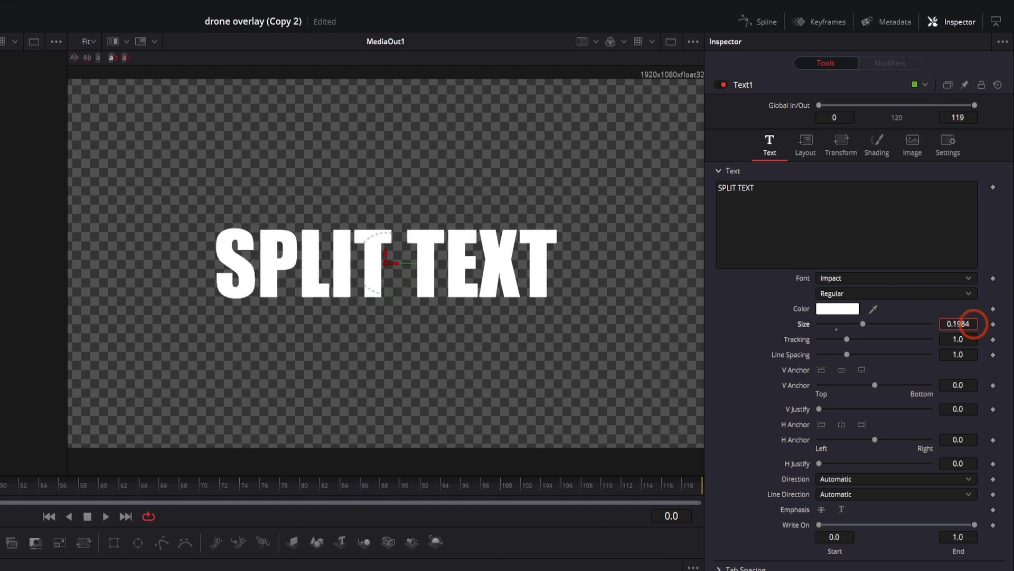
type("0.2")
key("Return")
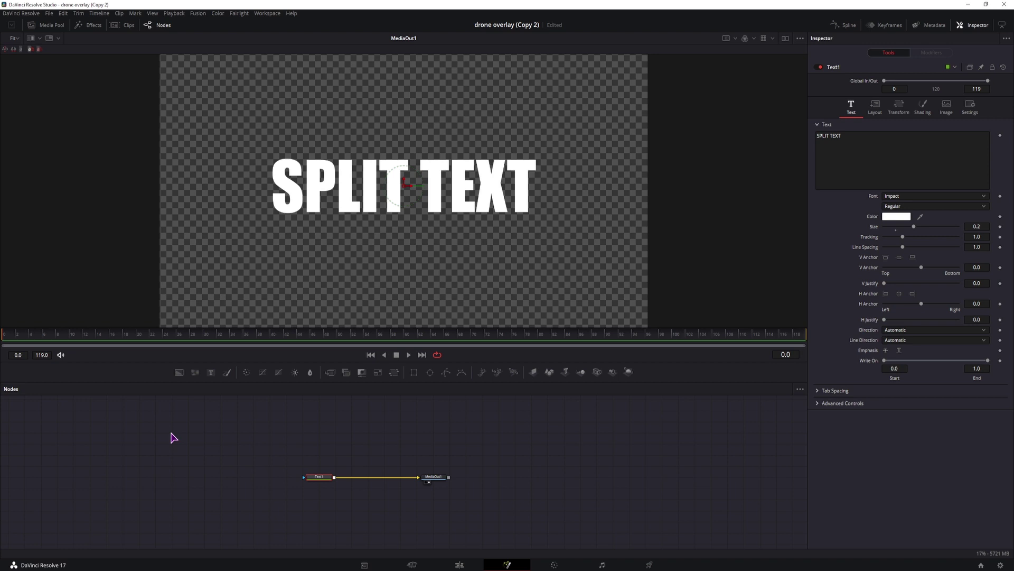
Keyframe the title's Center X at frame 4, pushing SPLIT TEXT off-screen left.
left_click(34, 336)
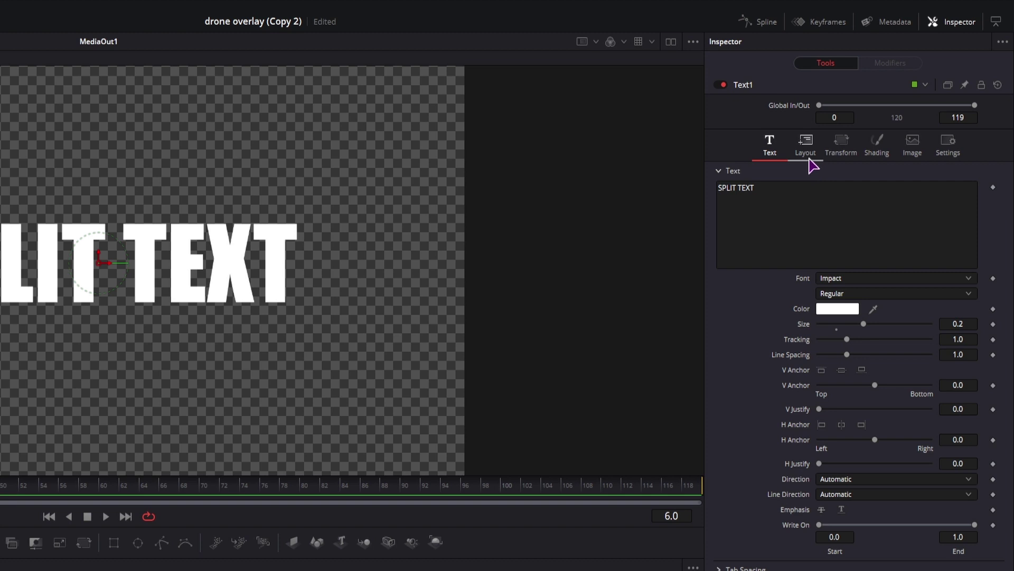
left_click(876, 107)
left_click(903, 140)
left_click(993, 202)
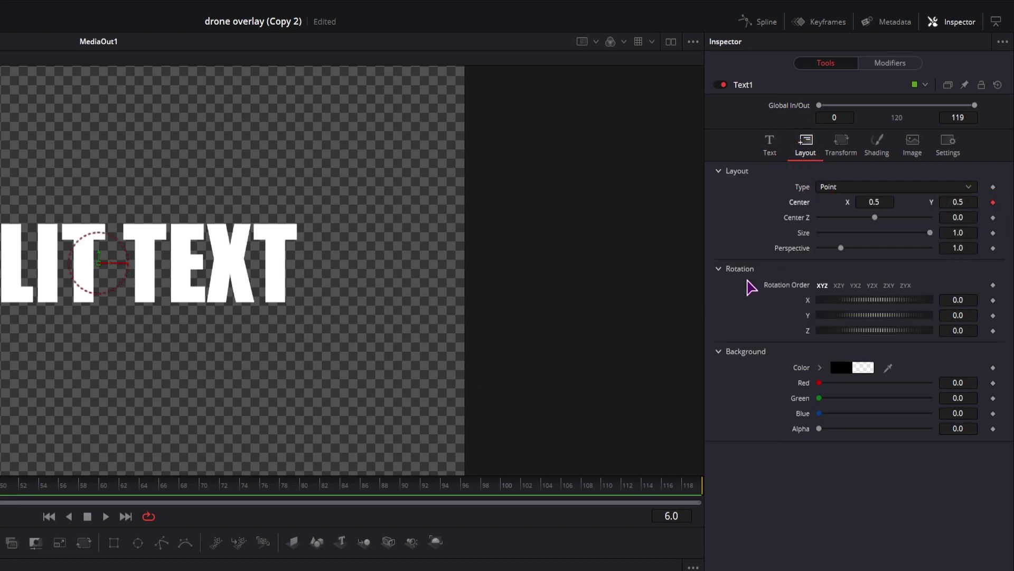
left_click_drag(876, 200, 814, 202)
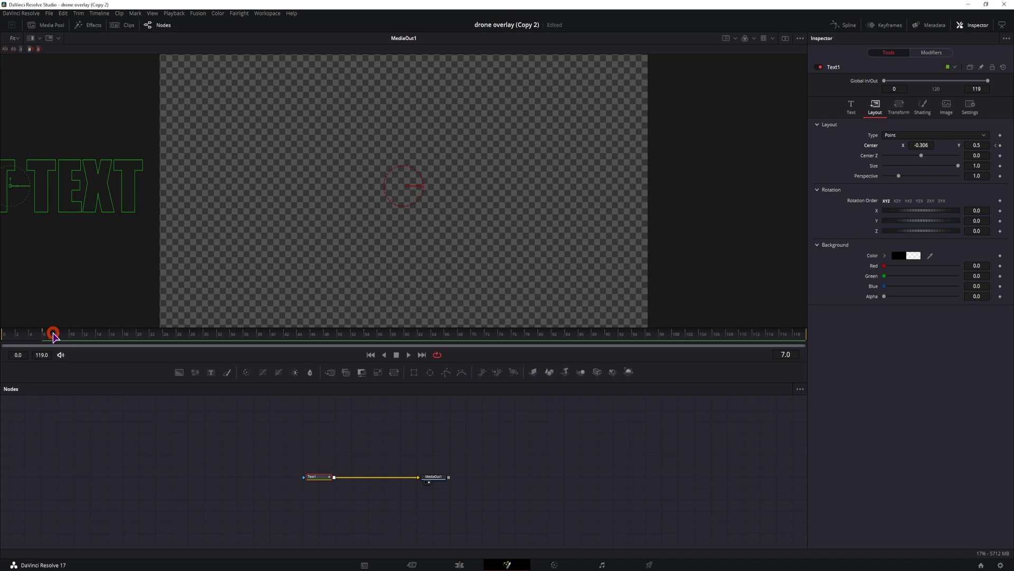
Set the title's Center X to 0.4 at frame 12.
left_click_drag(53, 332, 83, 337)
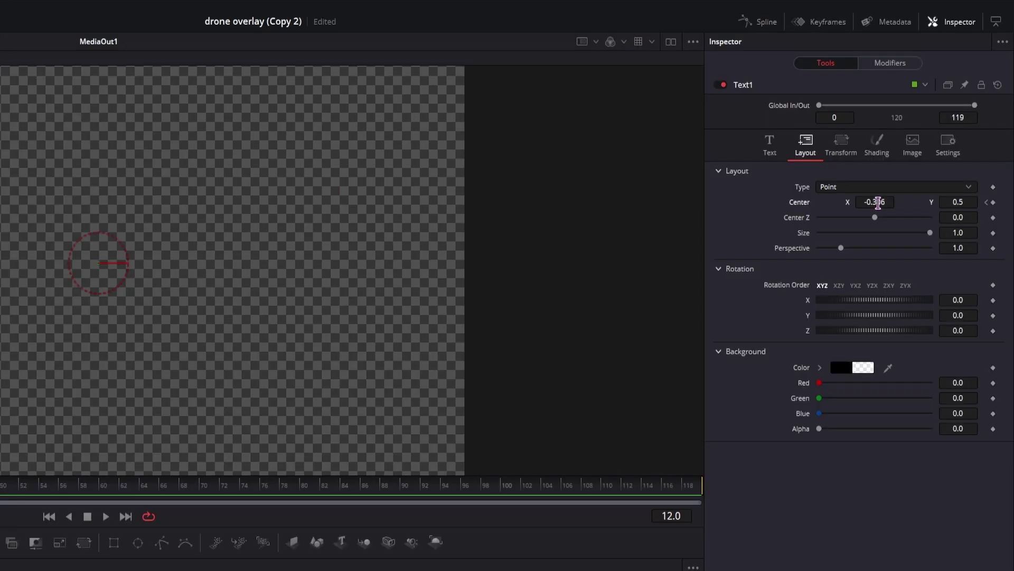
left_click_drag(872, 203, 974, 210)
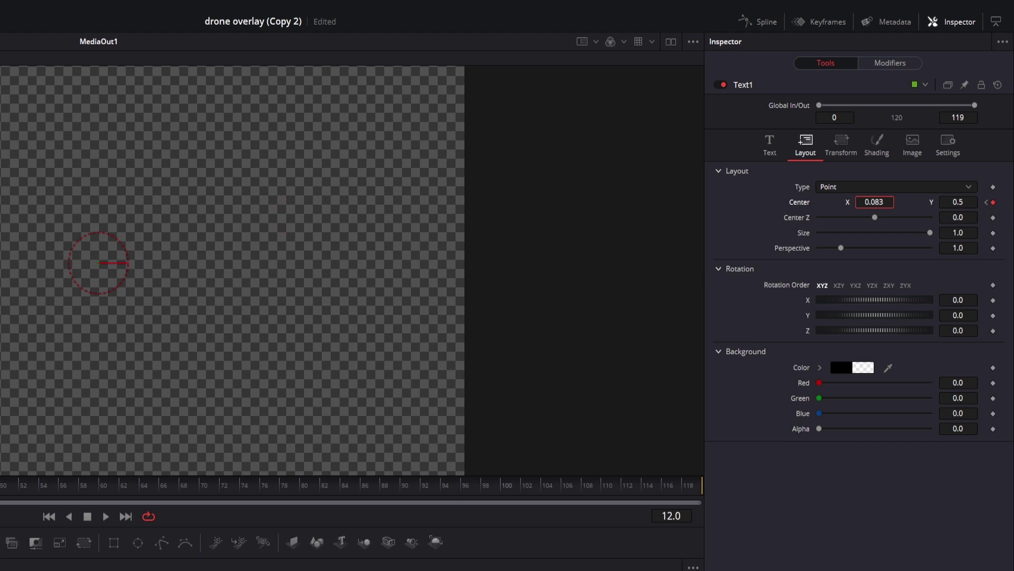
left_click_drag(874, 201, 898, 209)
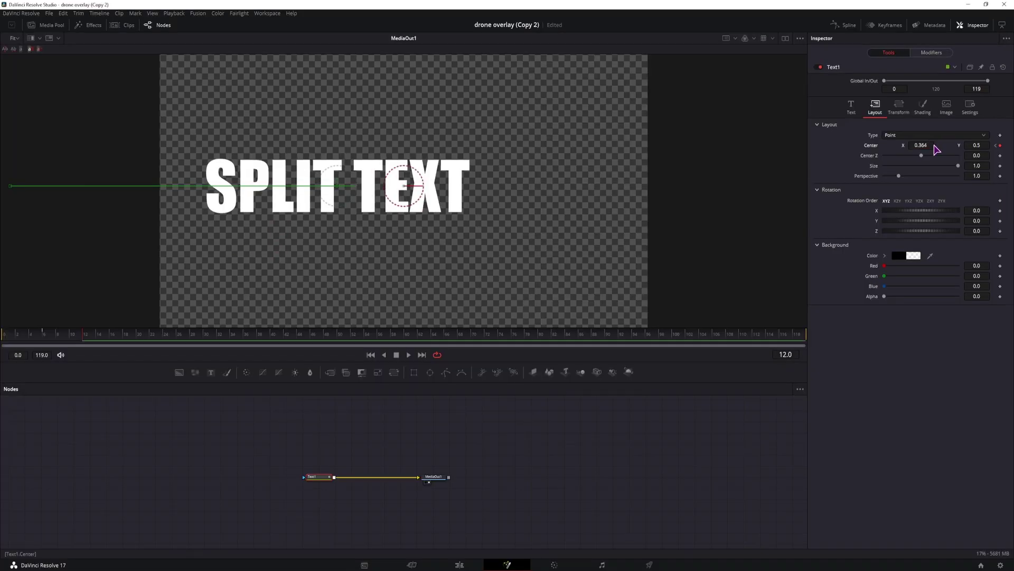
key("BackSpace")
key("BackSpace")
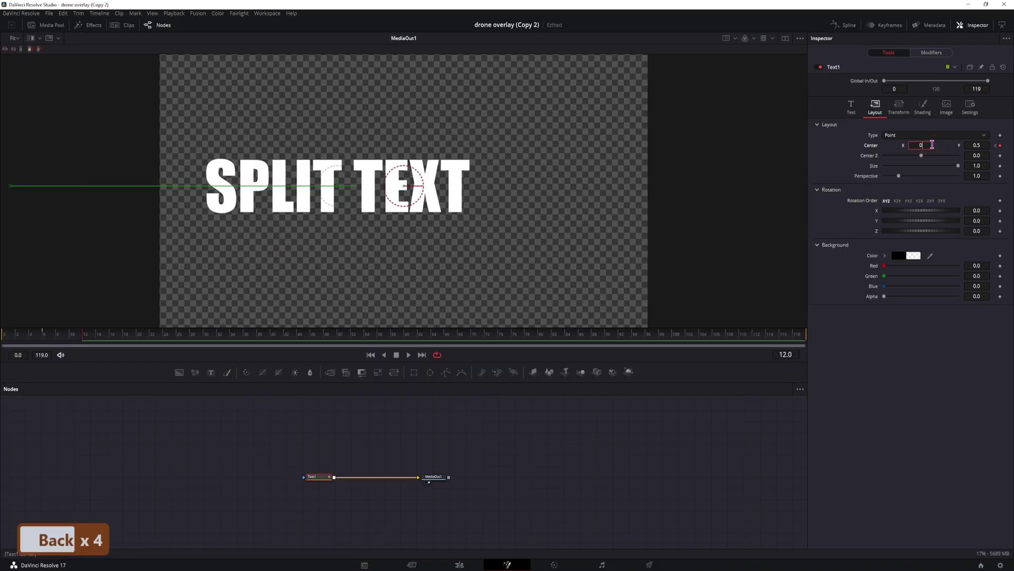
type(".4")
key("Tab")
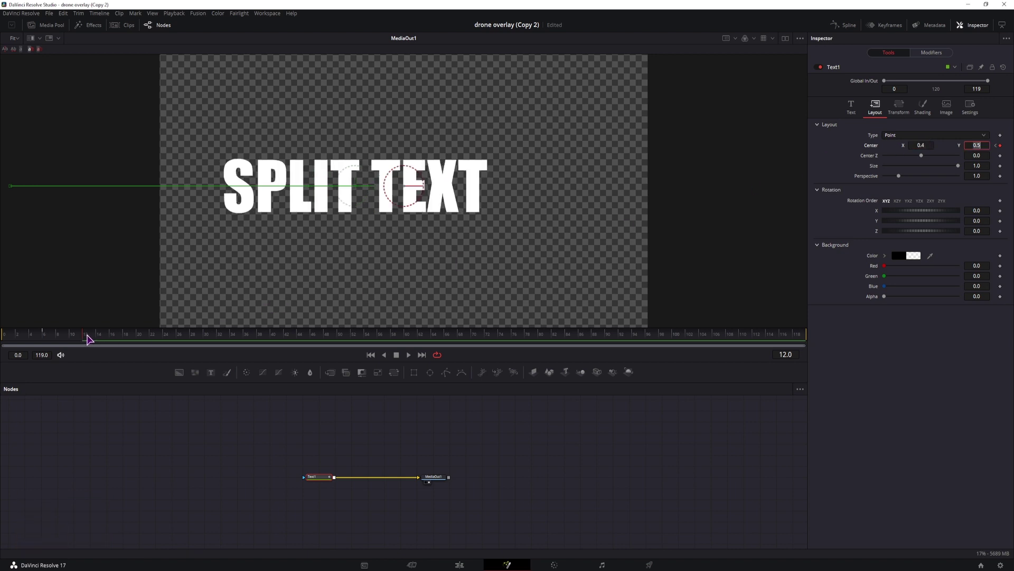
Set Center X to 0.5 at frame 56 and play the slide-in animation.
left_click_drag(87, 338, 413, 345)
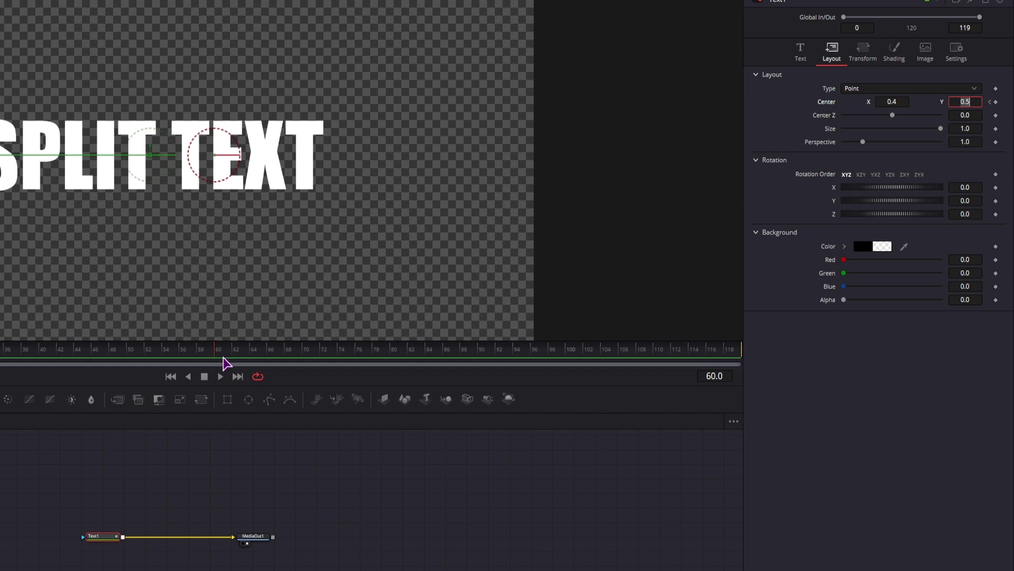
left_click_drag(223, 358, 58, 376)
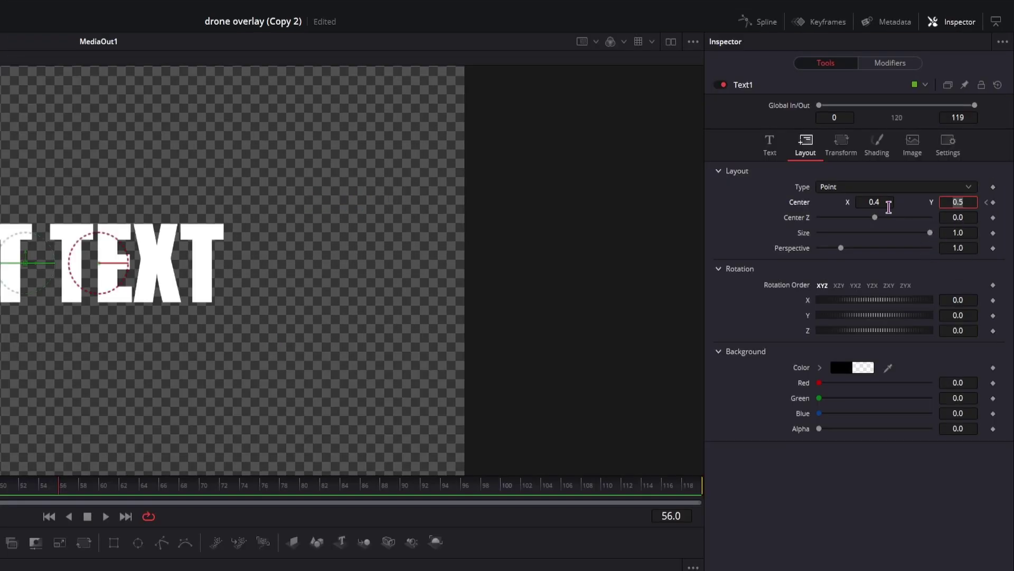
left_click(890, 204)
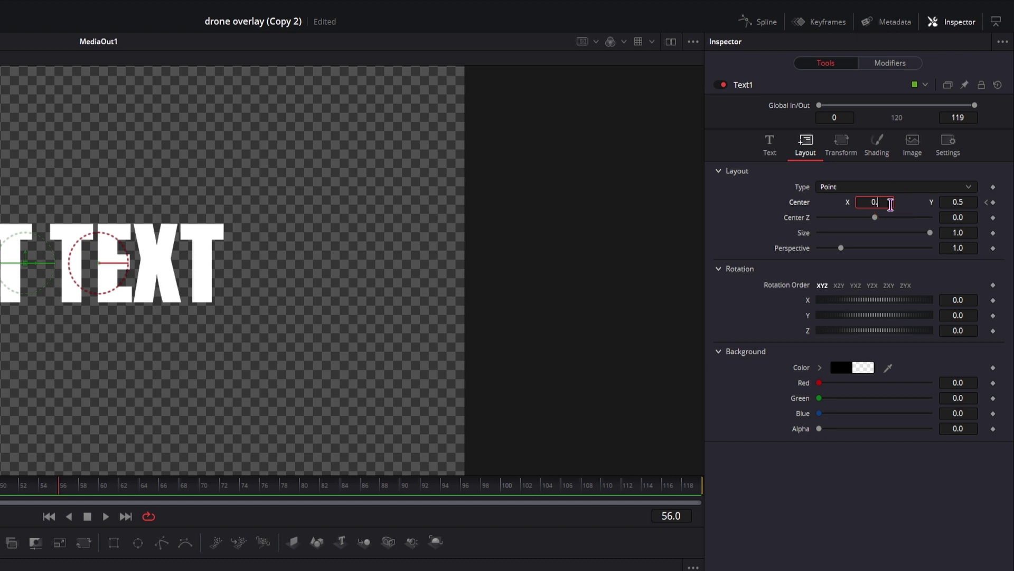
type("5")
key("Tab")
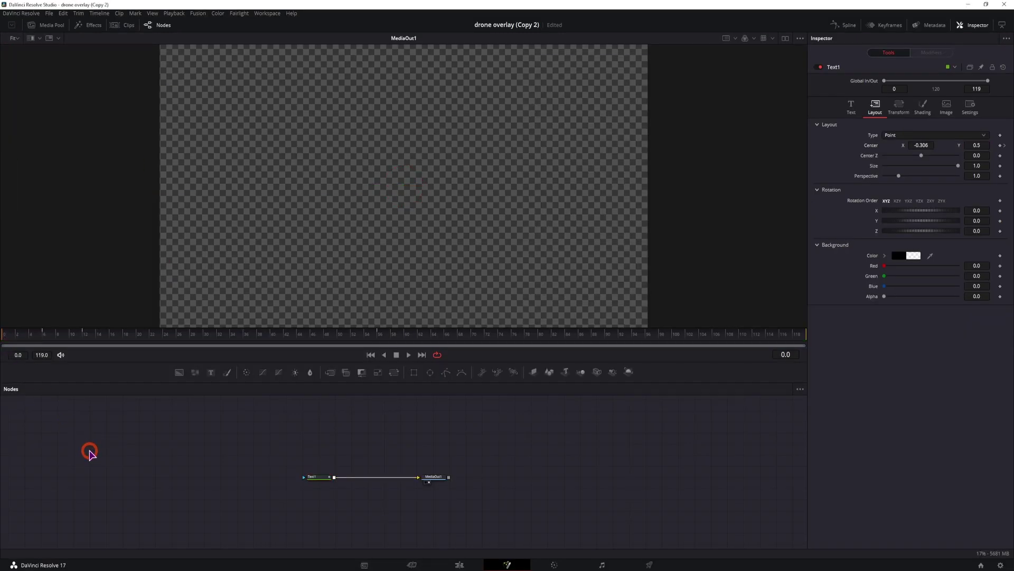
key("space")
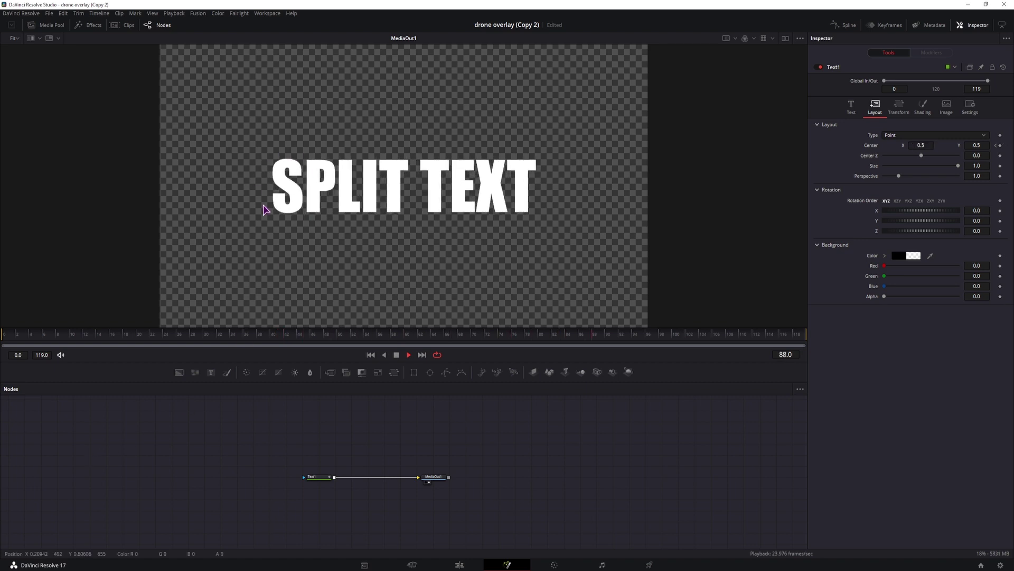
Stop playback and add a Center keyframe at frame 64.
key("space")
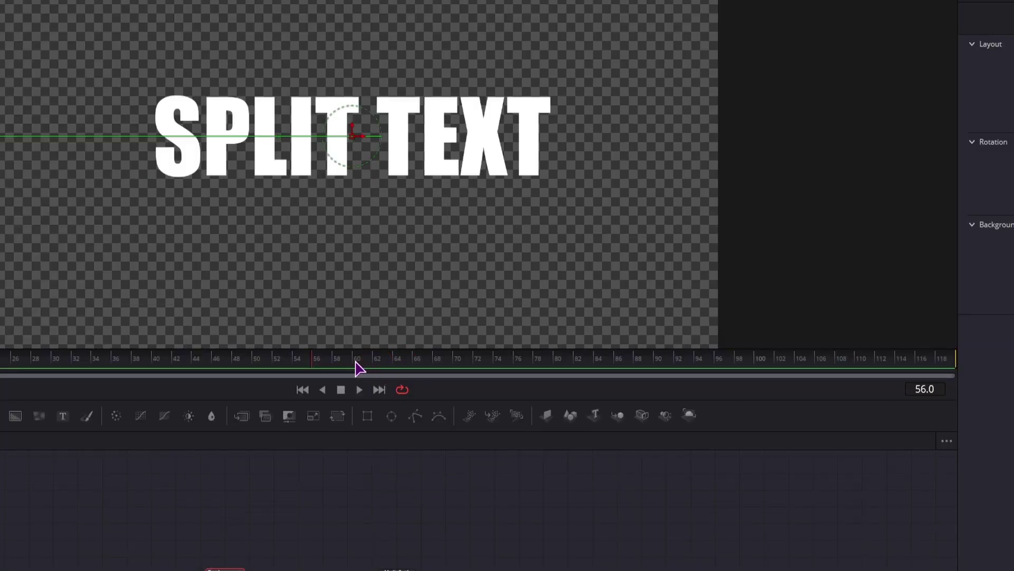
left_click(402, 336)
left_click(394, 367)
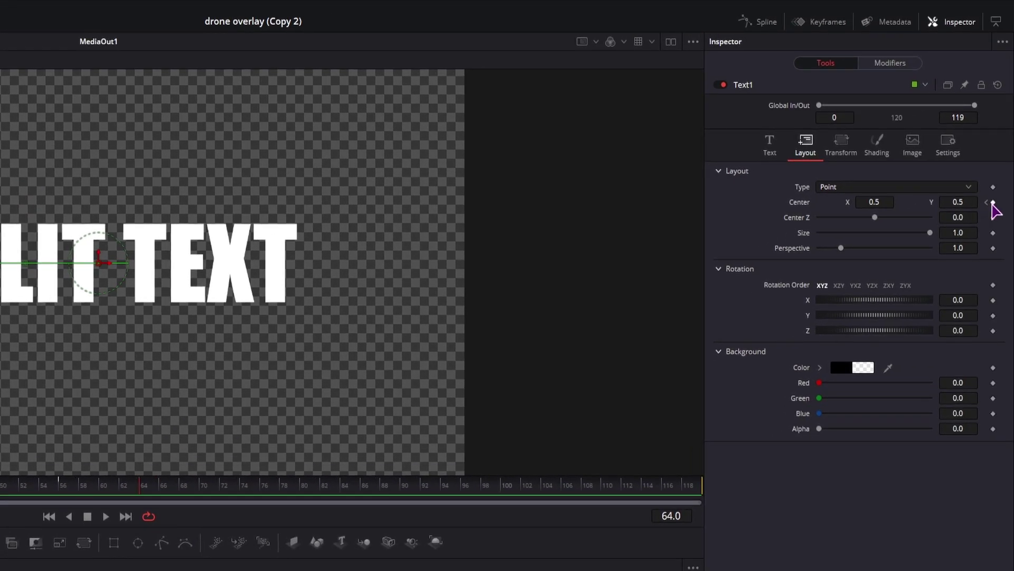
left_click(994, 202)
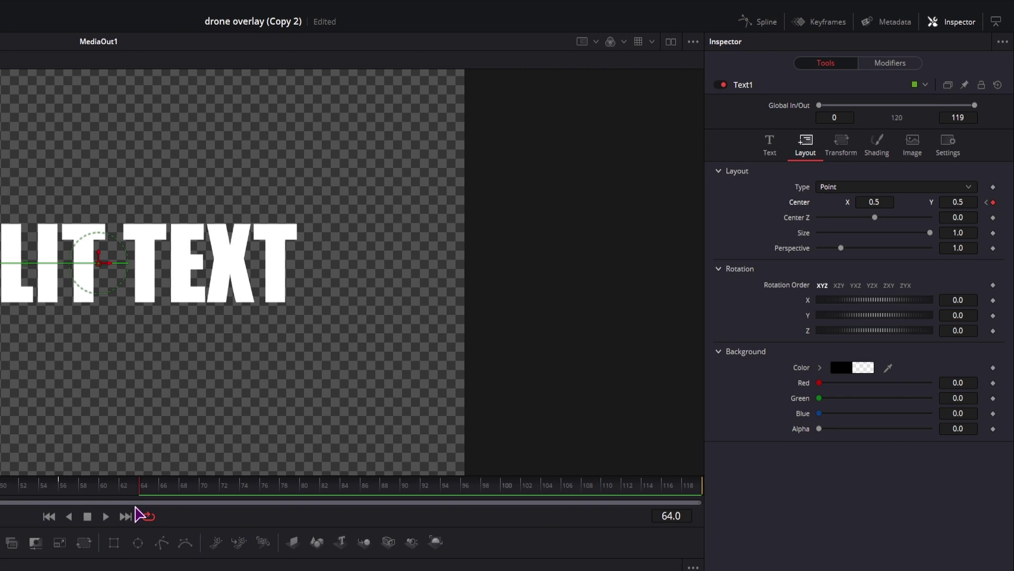
Keyframe the title's Center X at frame 107 and set it to 0.6.
left_click_drag(144, 496, 563, 498)
left_click(993, 202)
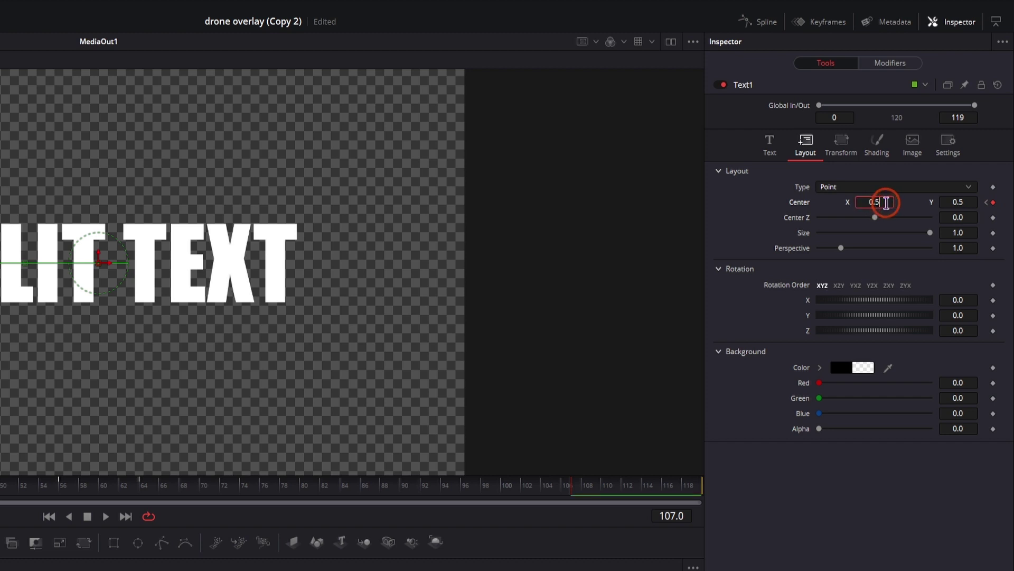
left_click(886, 203)
type("0.4")
key("Tab")
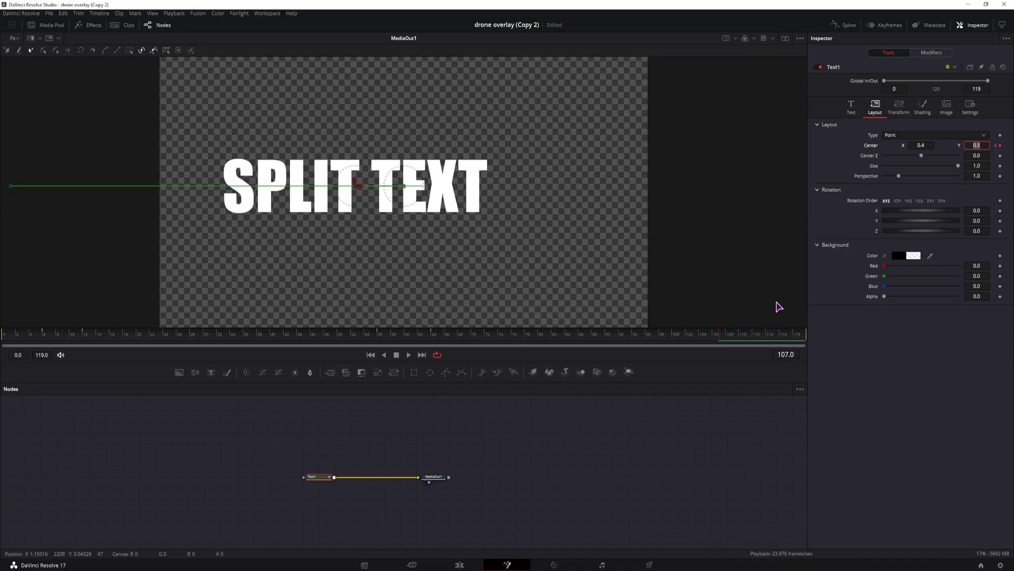
left_click(931, 145)
key("BackSpace")
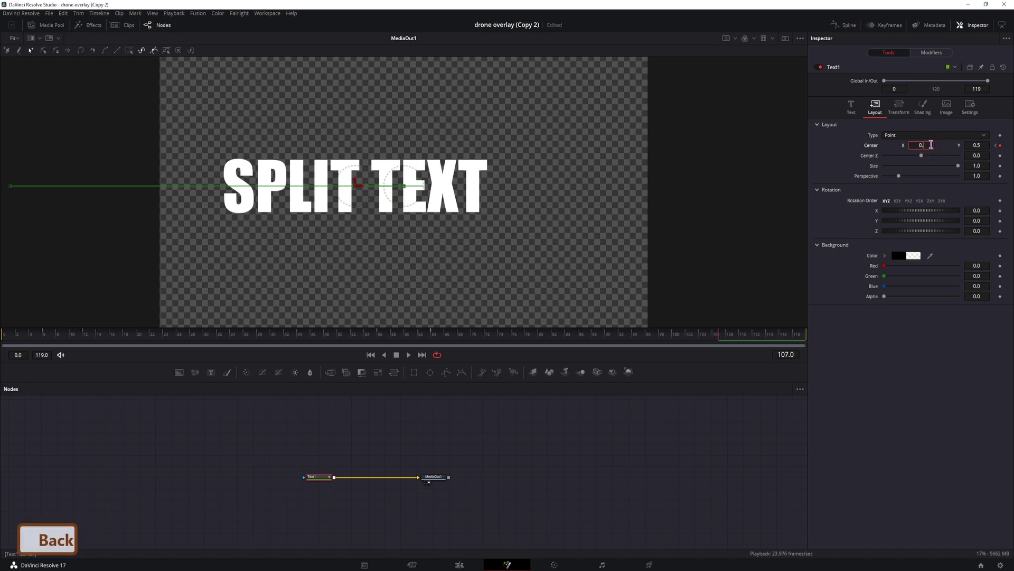
type("6")
key("Tab")
Move the title off the right edge at frames 113 and 119 (X about 1.3) and play back.
left_click(806, 345)
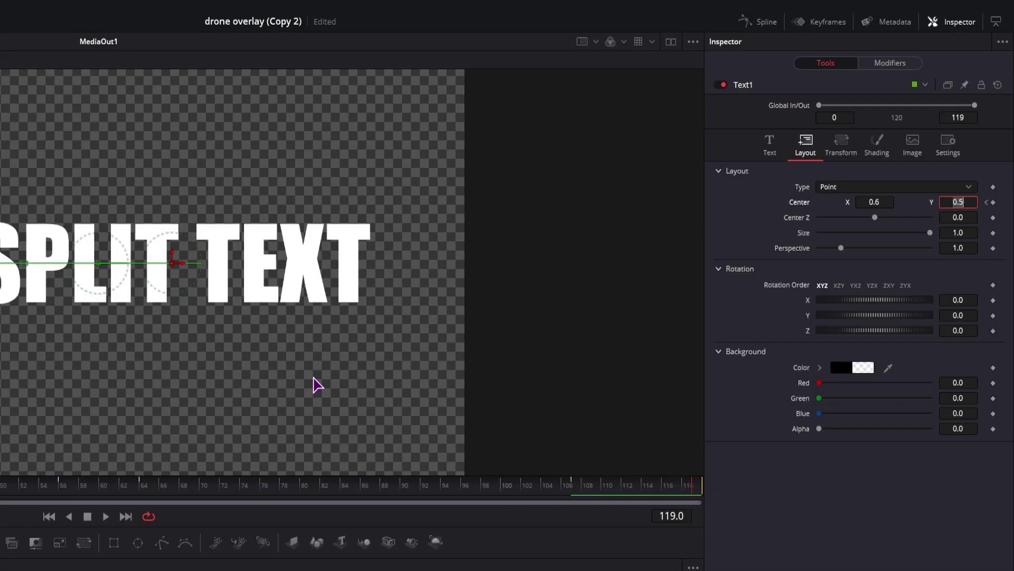
left_click_drag(192, 269, 699, 298)
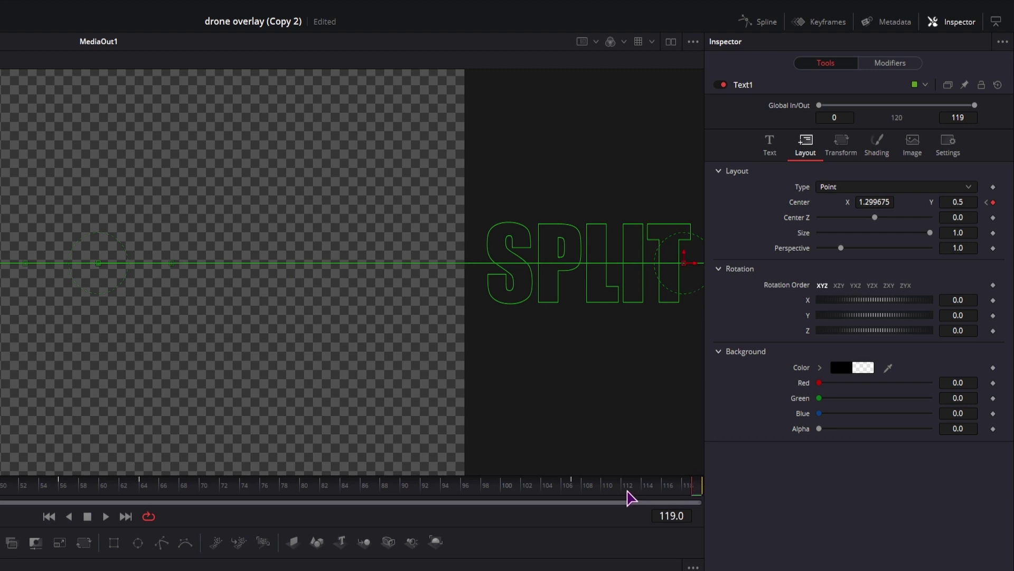
left_click(575, 487)
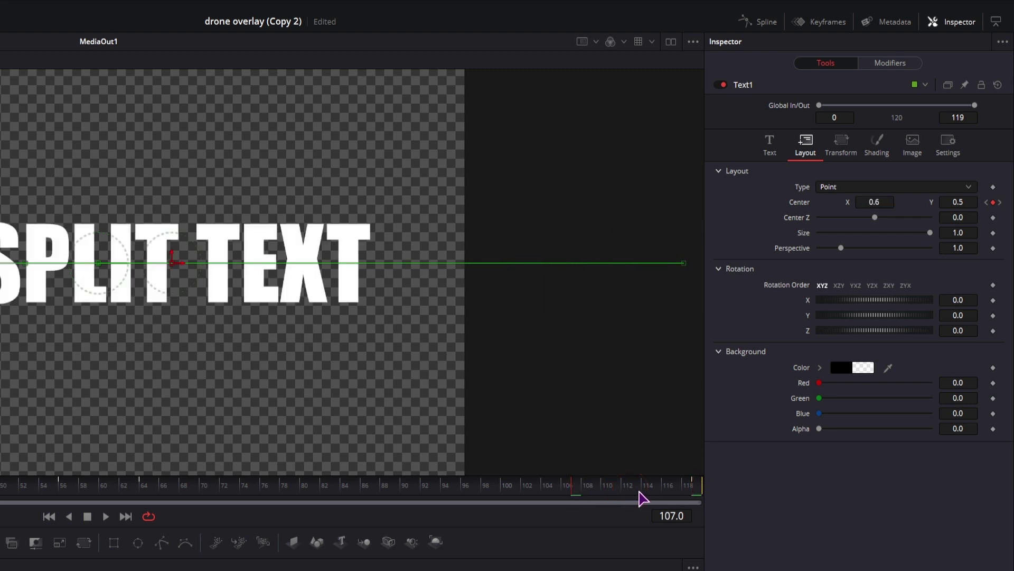
left_click(636, 493)
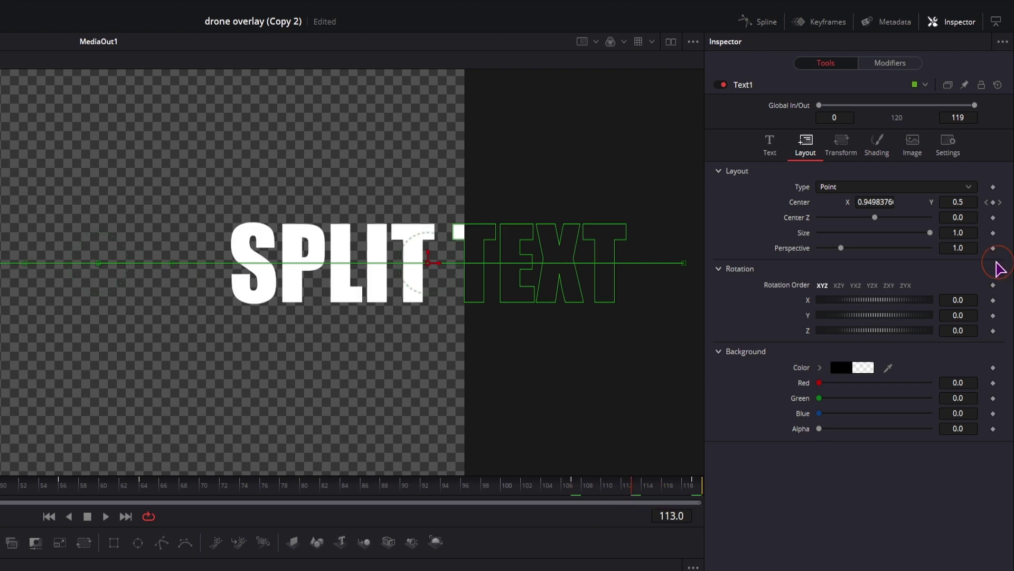
left_click_drag(904, 211, 912, 197)
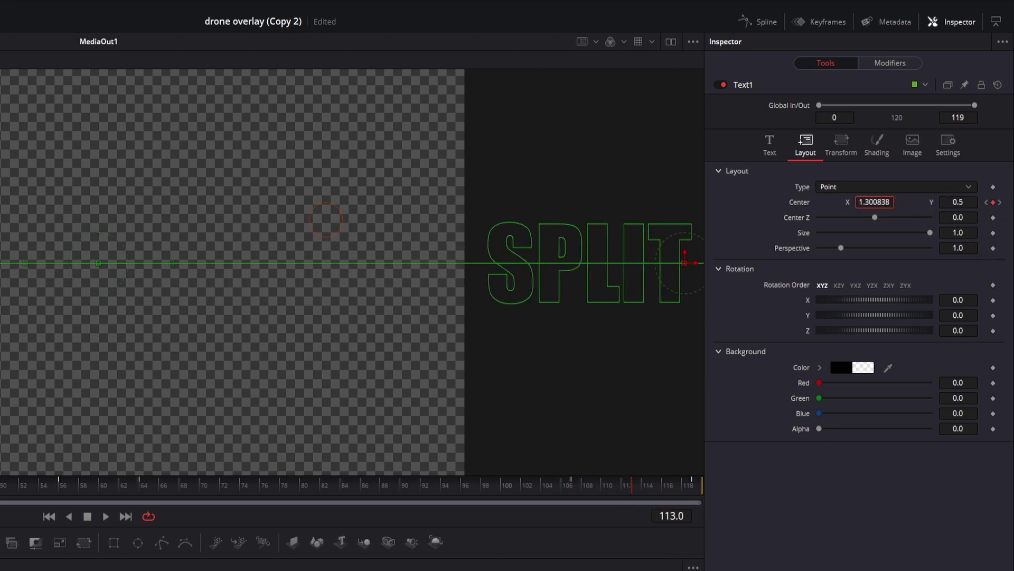
left_click(697, 489)
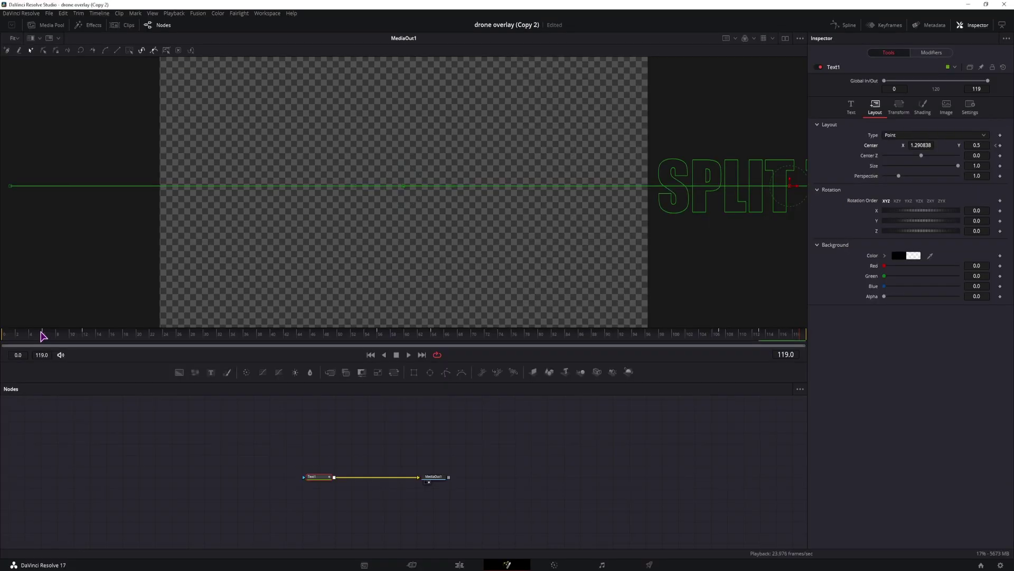
left_click(340, 419)
key("space")
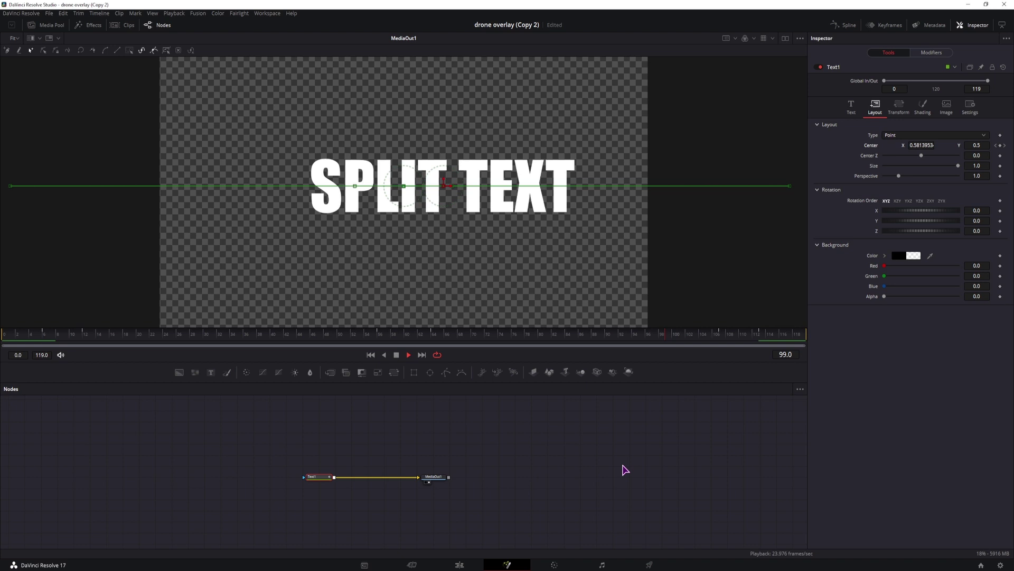
Add Size keyframes to the title at frames 56 and 64.
key("space")
left_click(405, 335)
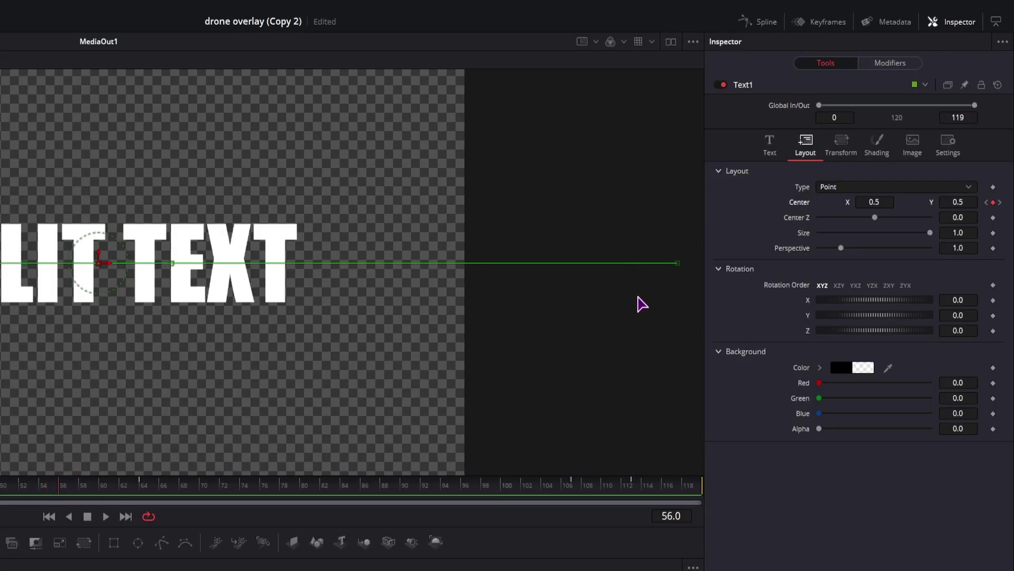
left_click(993, 233)
left_click(141, 483)
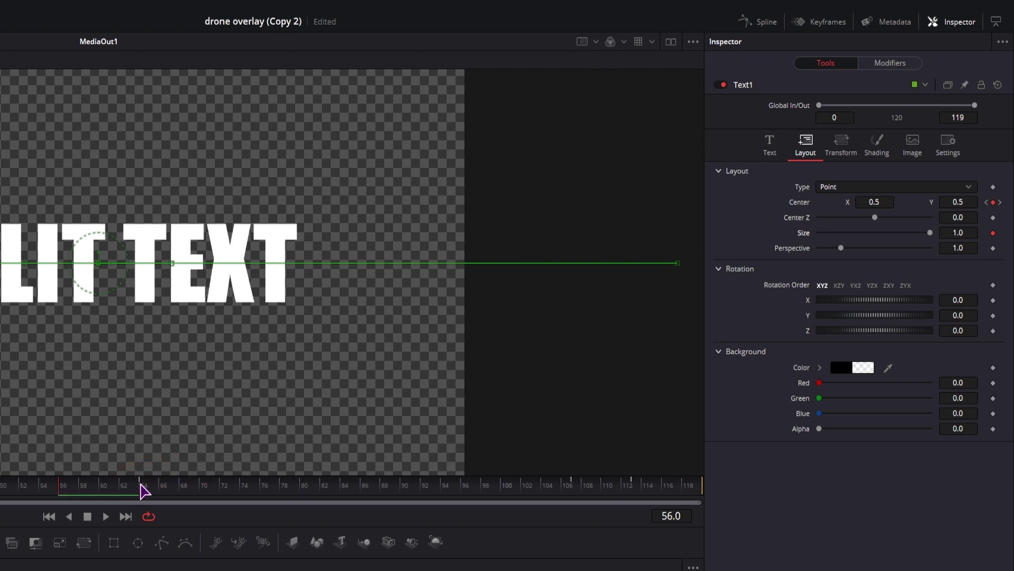
left_click(684, 363)
left_click(993, 233)
left_click(694, 390)
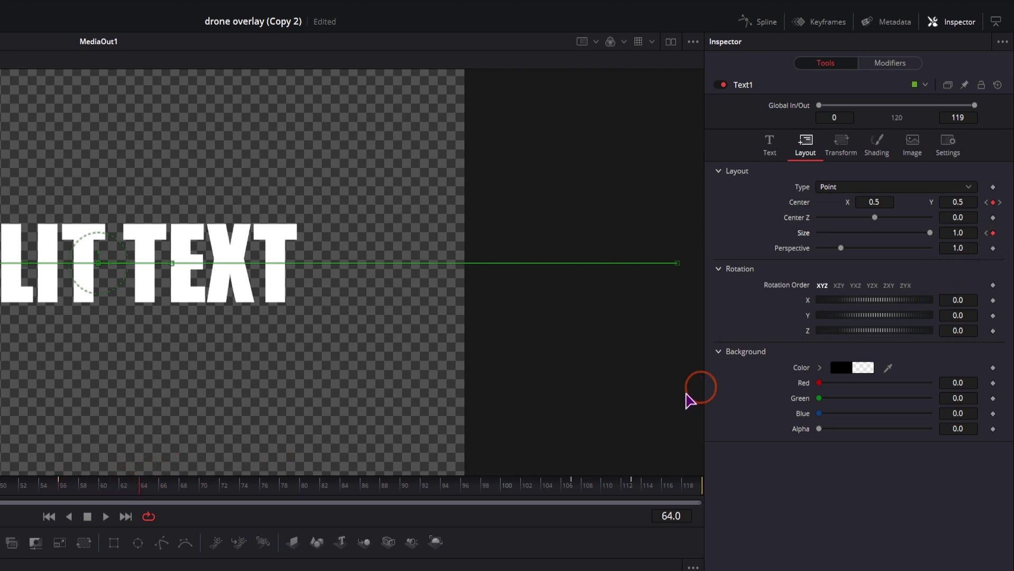
Raise the title's Size at frame 60 to about 1.34 and preview the pop.
left_click(95, 485)
left_click(104, 485)
left_click(505, 370)
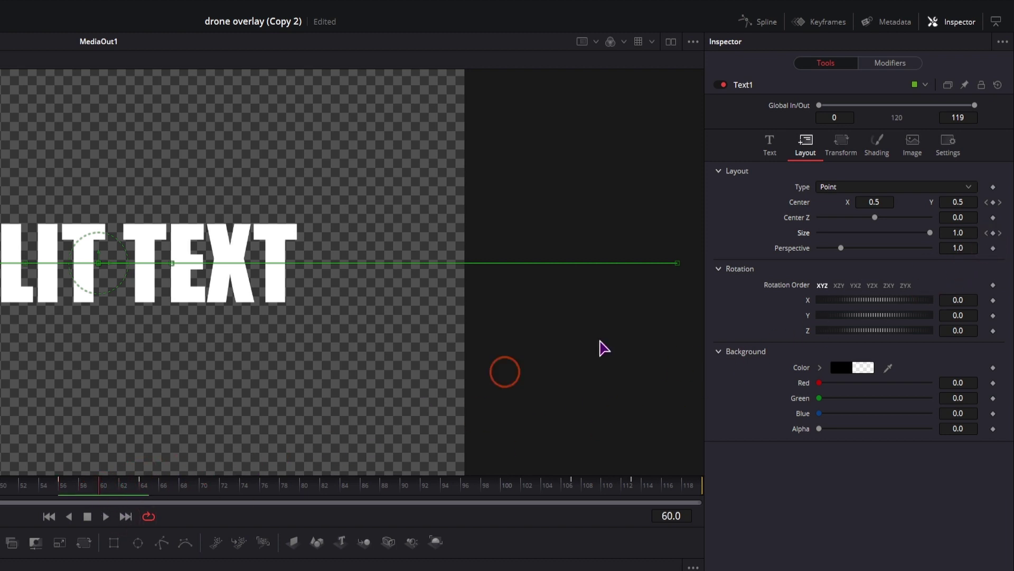
left_click(966, 232)
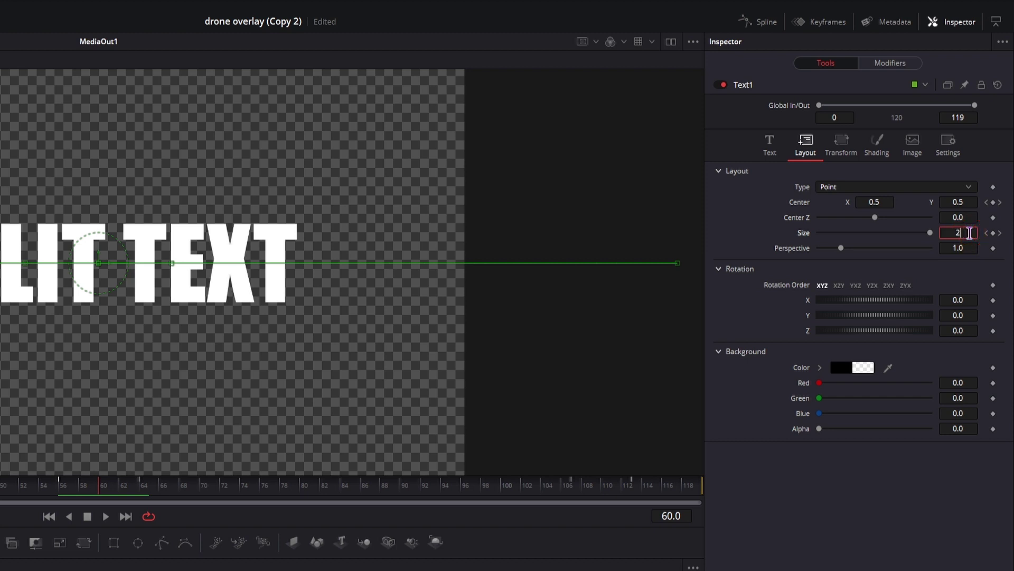
type("2")
key("Tab")
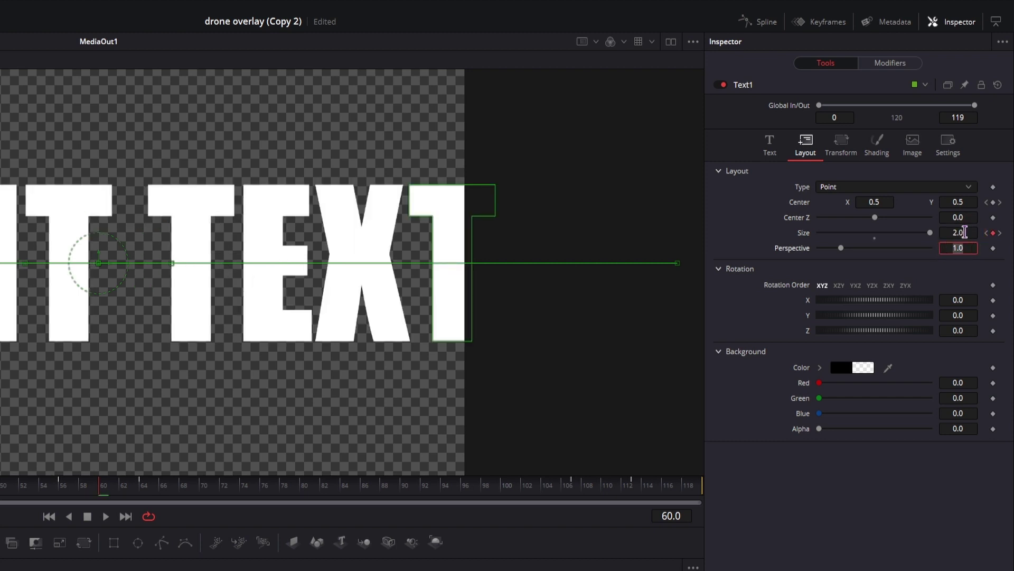
left_click_drag(930, 232, 889, 232)
key("space")
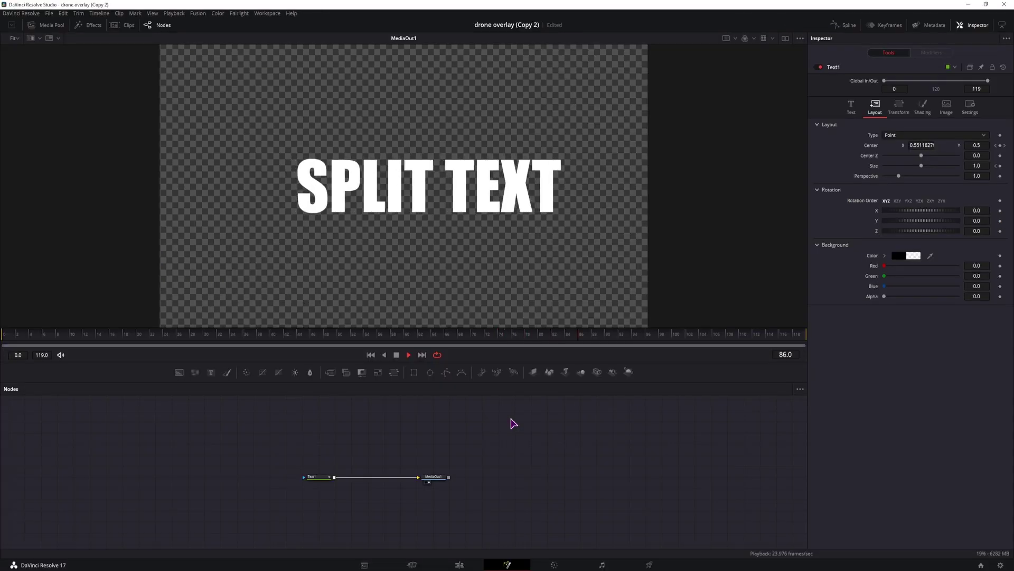
In the Spline editor, smooth the three Size keyframes of the pop.
left_click(378, 334)
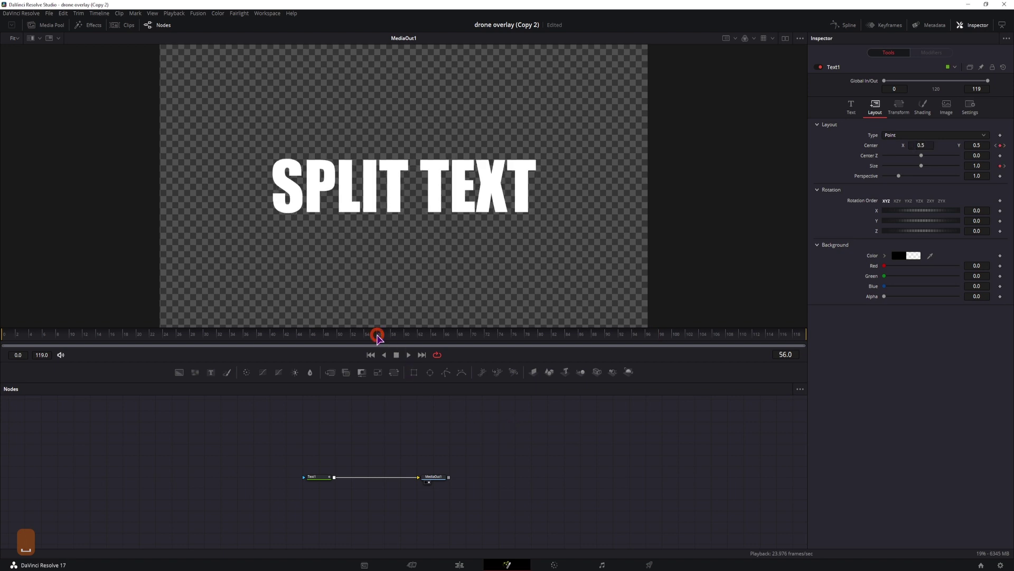
left_click(408, 354)
left_click(26, 334)
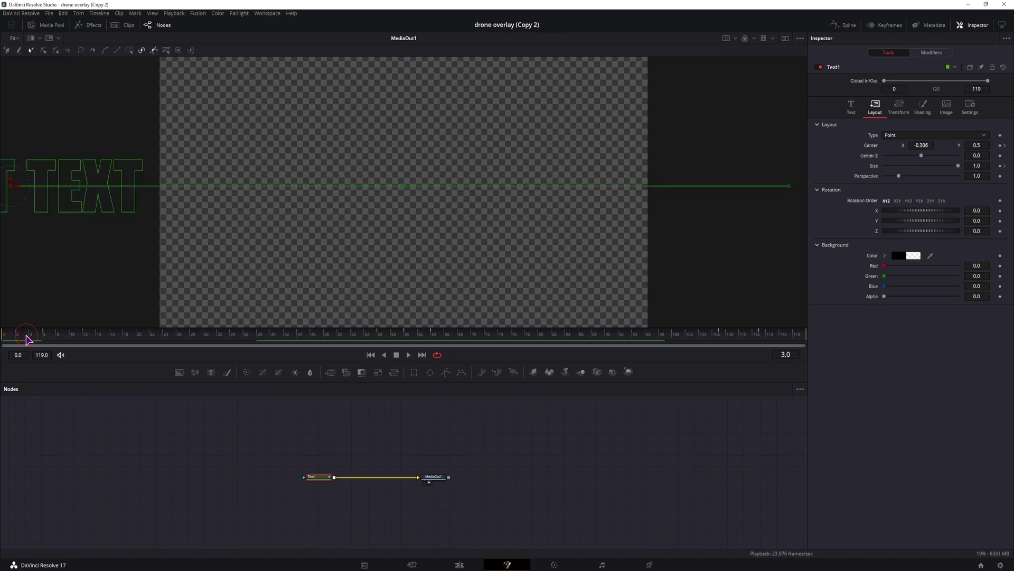
left_click(847, 25)
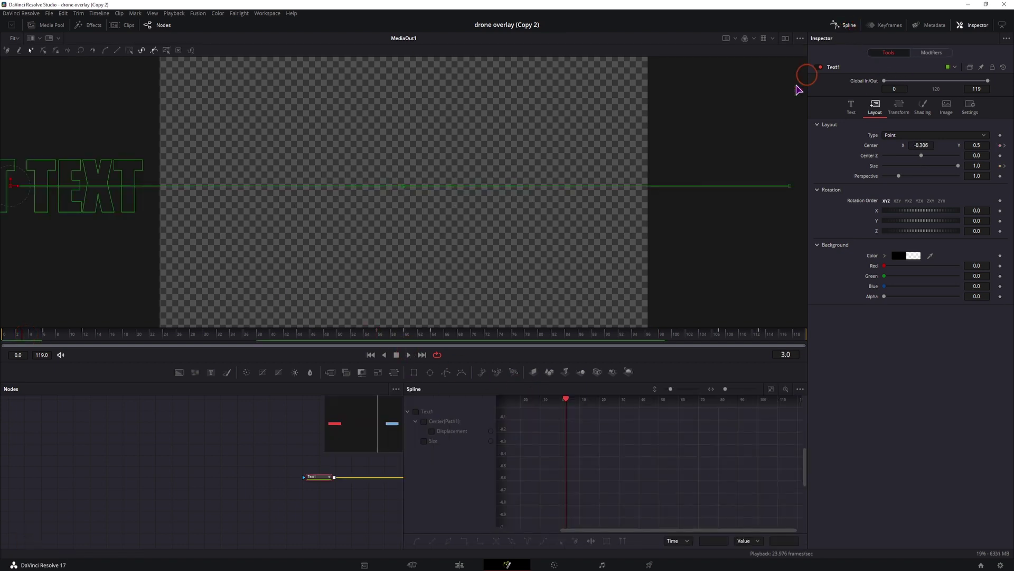
left_click(424, 441)
left_click(598, 452)
left_click_drag(659, 467, 709, 499)
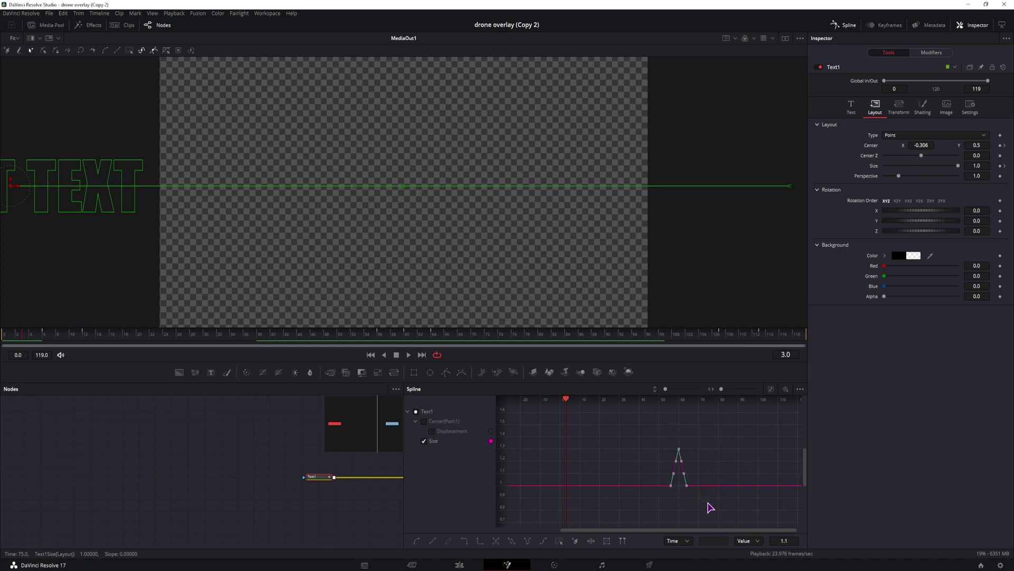
key("s")
Smooth the Center Displacement keyframes and play back the eased slide.
left_click(424, 442)
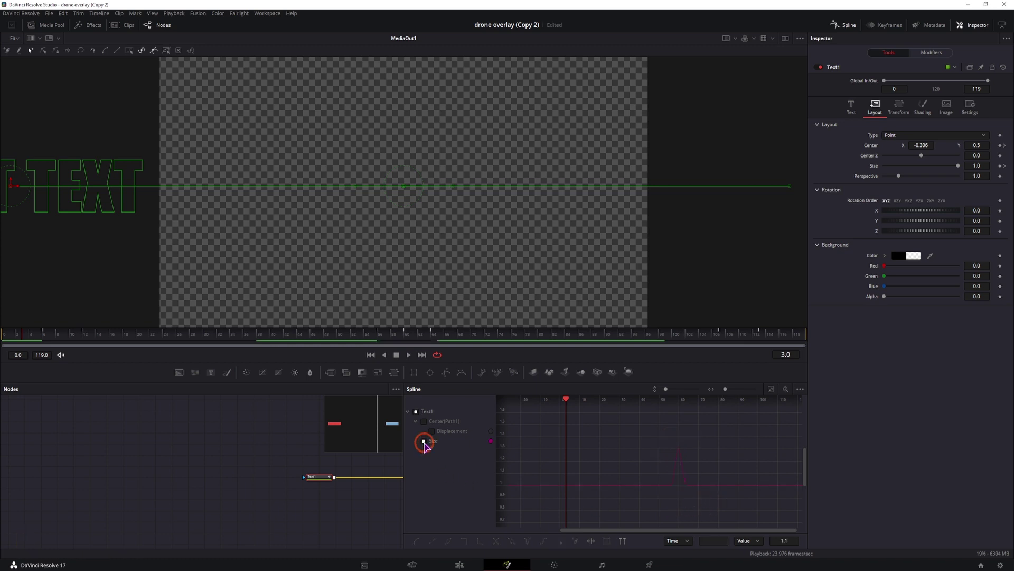
left_click(431, 430)
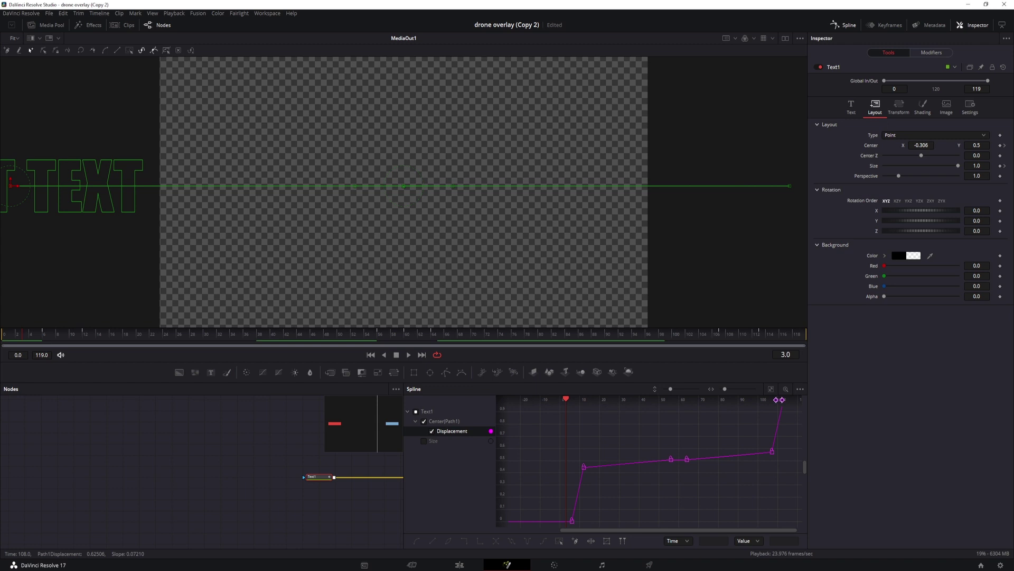
left_click(772, 389)
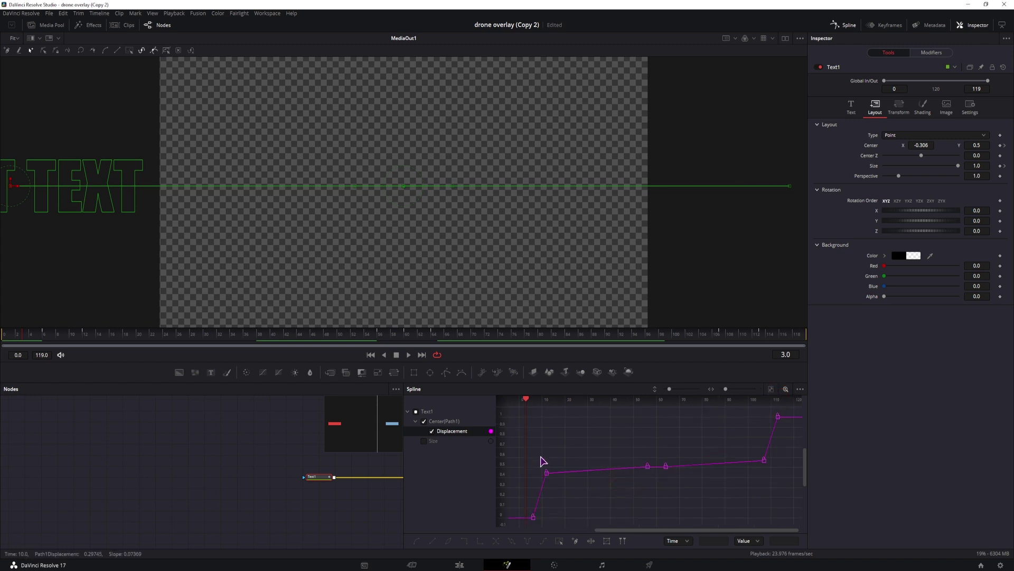
left_click_drag(655, 458, 529, 523)
key("s")
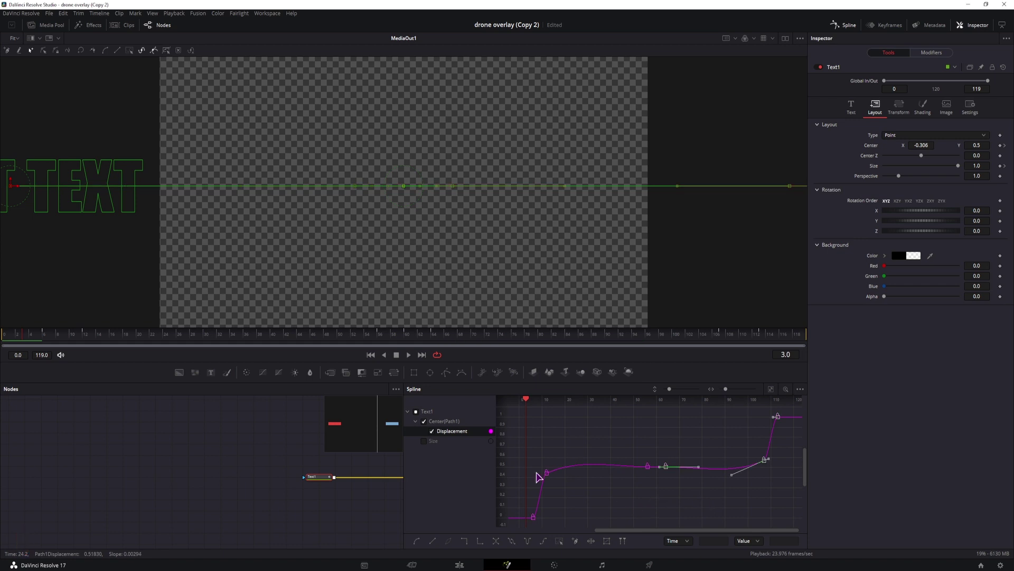
left_click(39, 384)
left_click(111, 455)
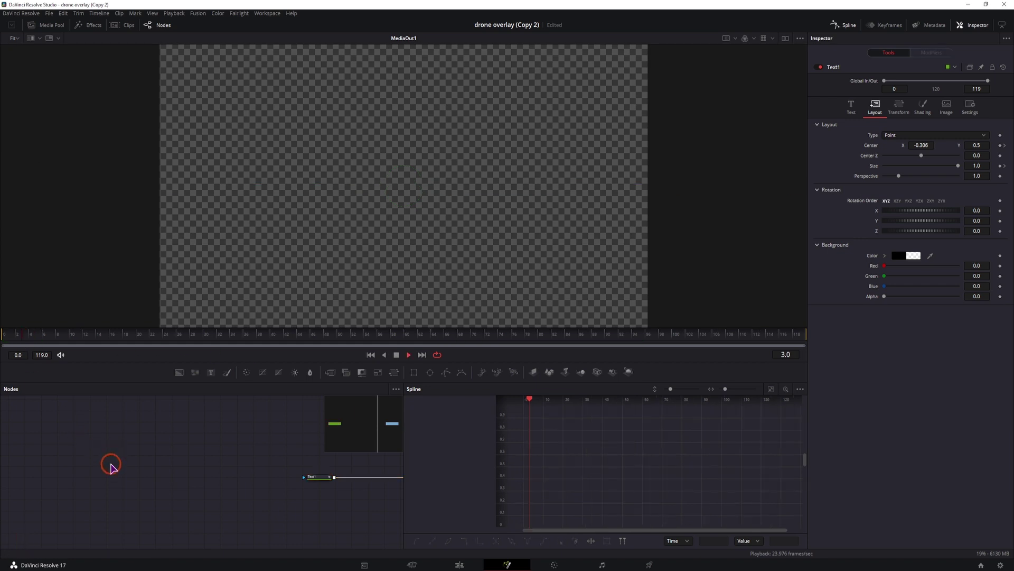
key("space")
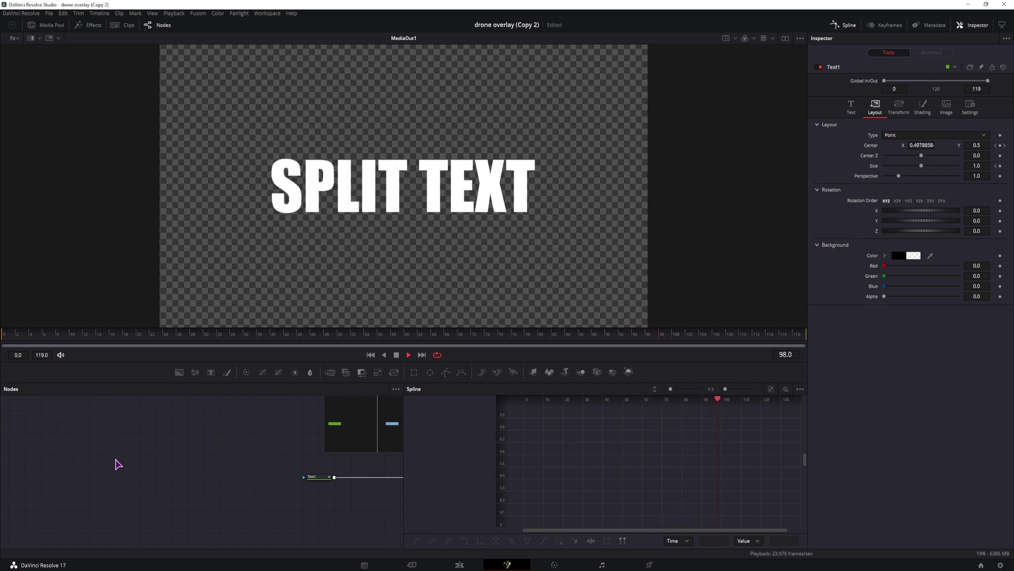
key("space")
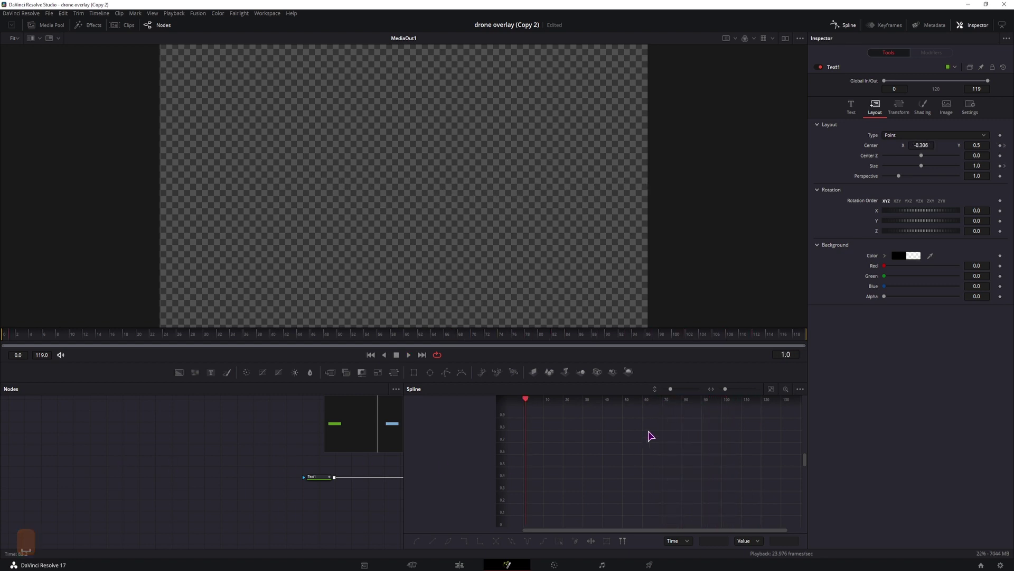
Close the curve editor and add a Rectangle1 mask node feeding Text1, moved lower in frame.
left_click(551, 518)
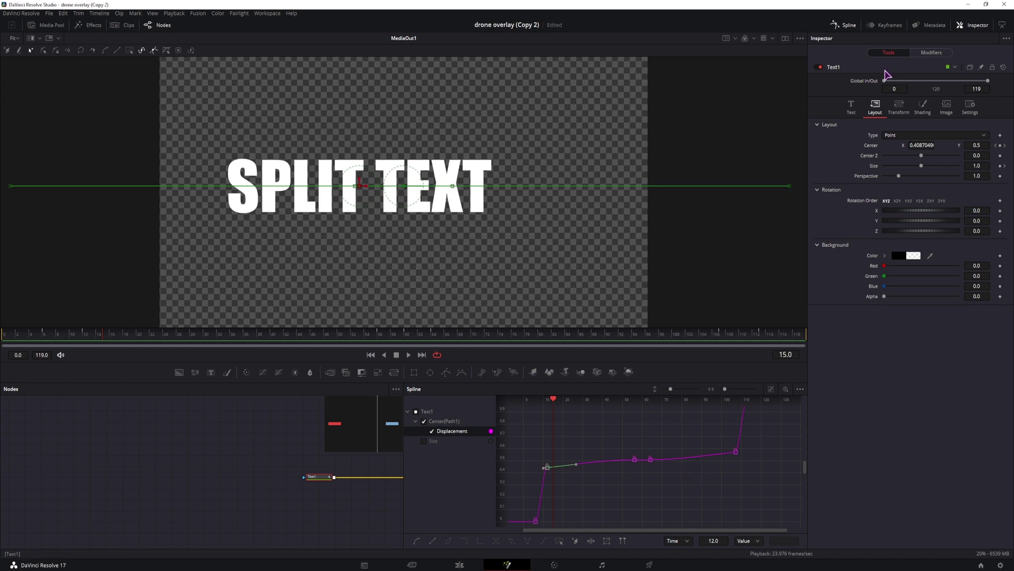
left_click(850, 27)
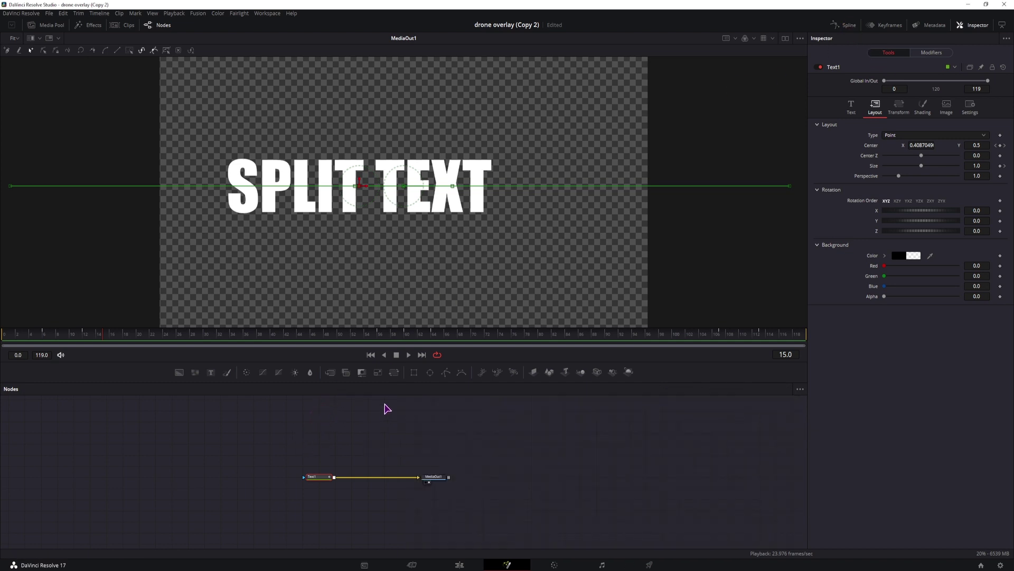
left_click_drag(414, 373, 222, 481)
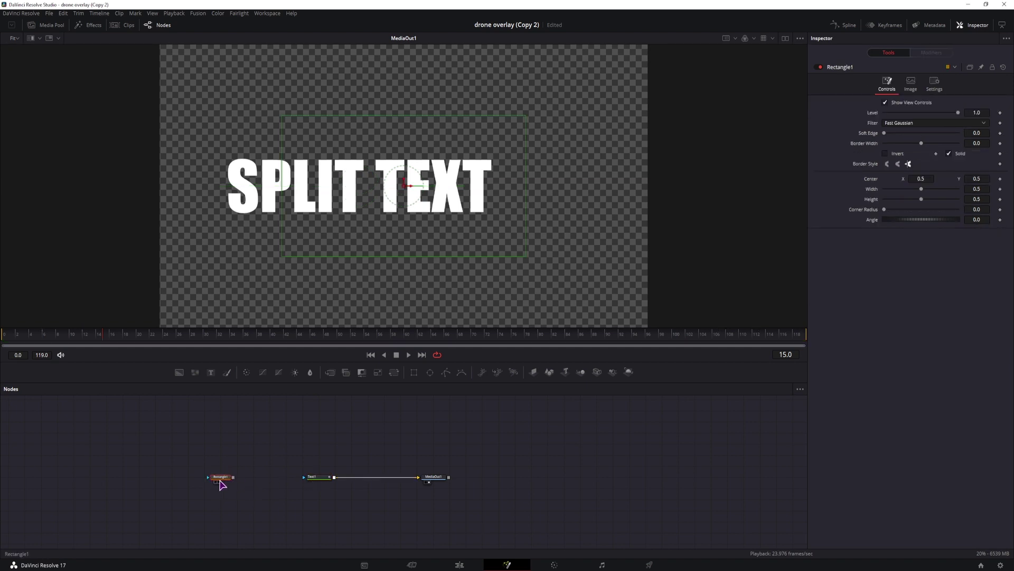
left_click_drag(221, 484, 304, 478)
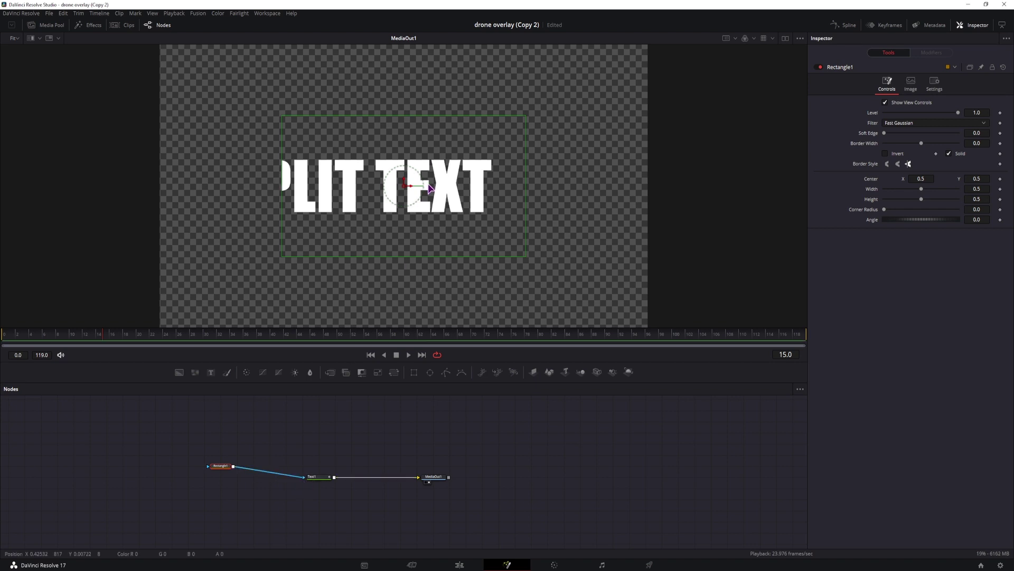
left_click_drag(404, 184, 413, 249)
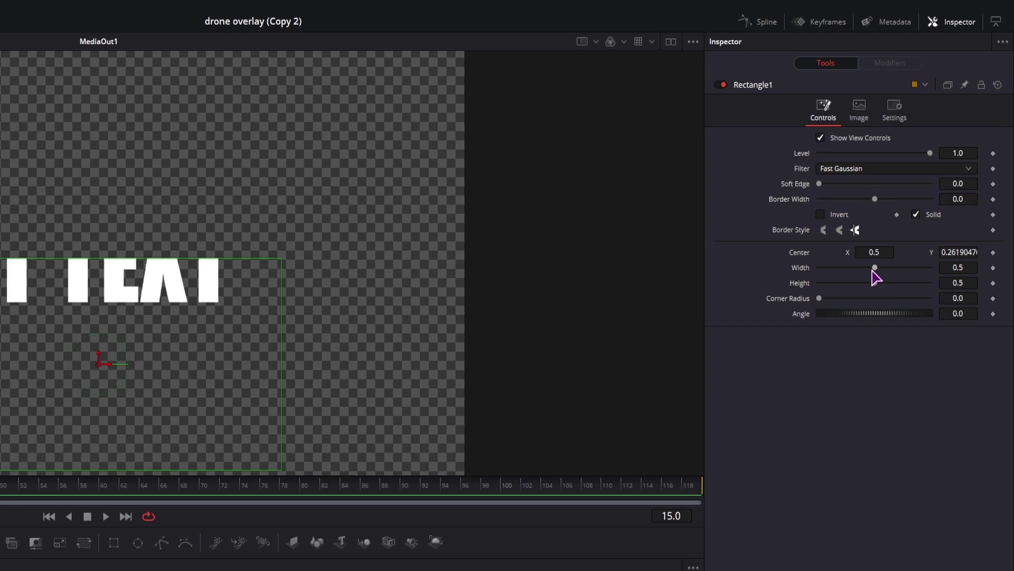
Set the rectangle mask's Width to 1.0 and Center Y to 0.25.
left_click_drag(922, 189, 957, 190)
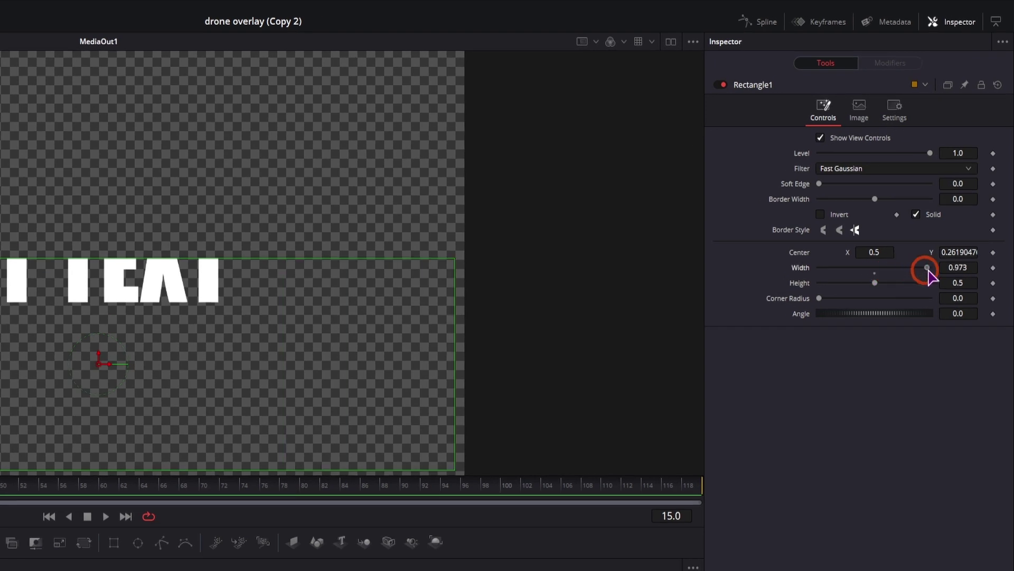
left_click_drag(928, 269, 982, 271)
left_click(961, 255)
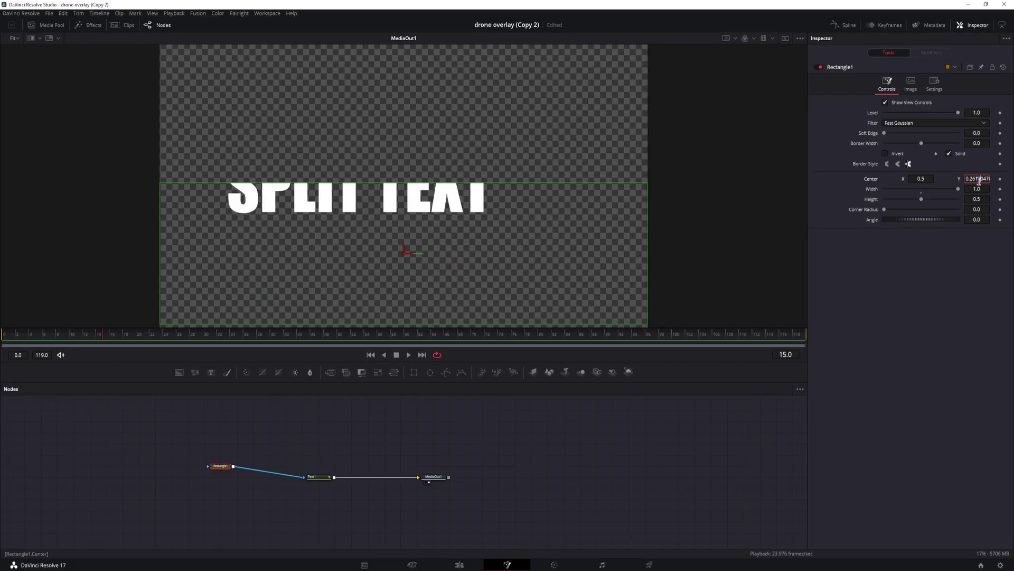
double_click(978, 180)
type("0.25")
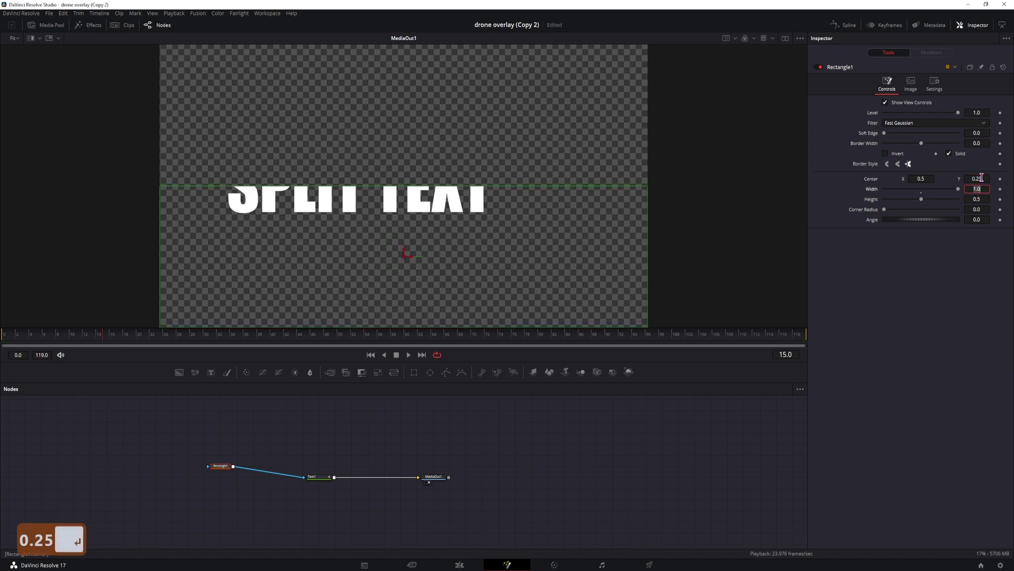
key("Return")
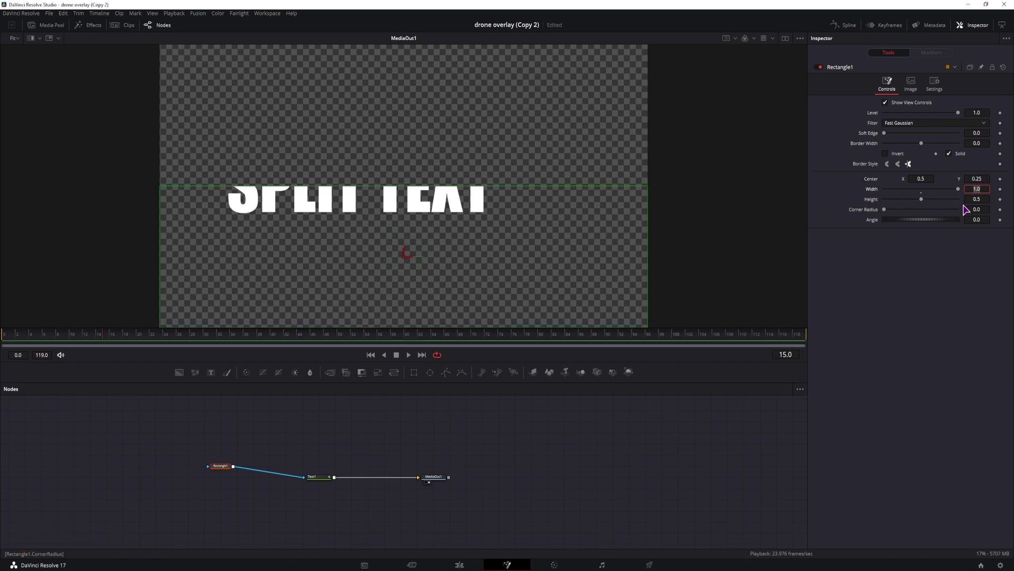
Check the mask on its own, then preview the half-masked SPLIT TEXT animation.
left_click_drag(215, 469, 216, 480)
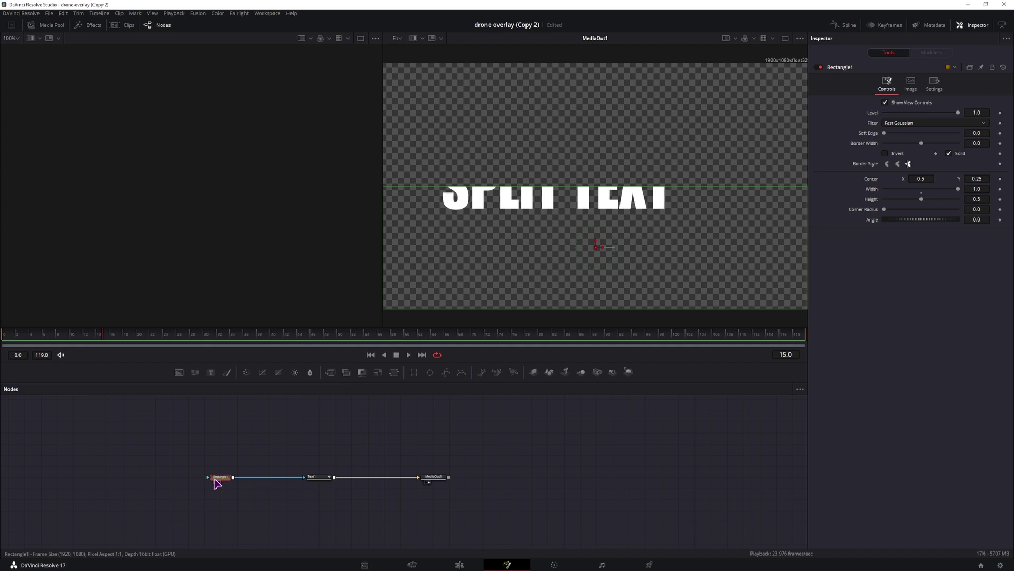
left_click(216, 482)
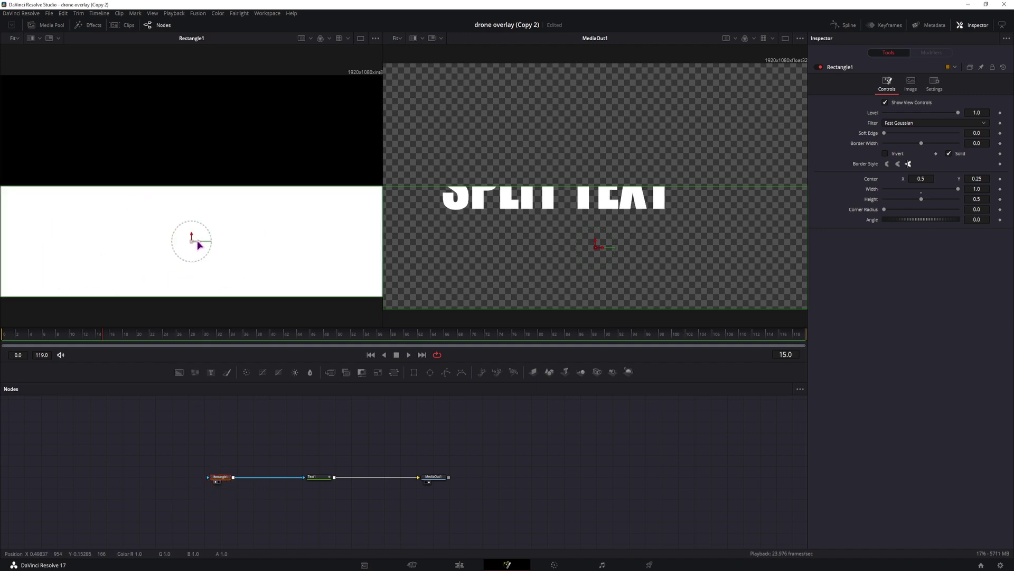
left_click(216, 481)
key("space")
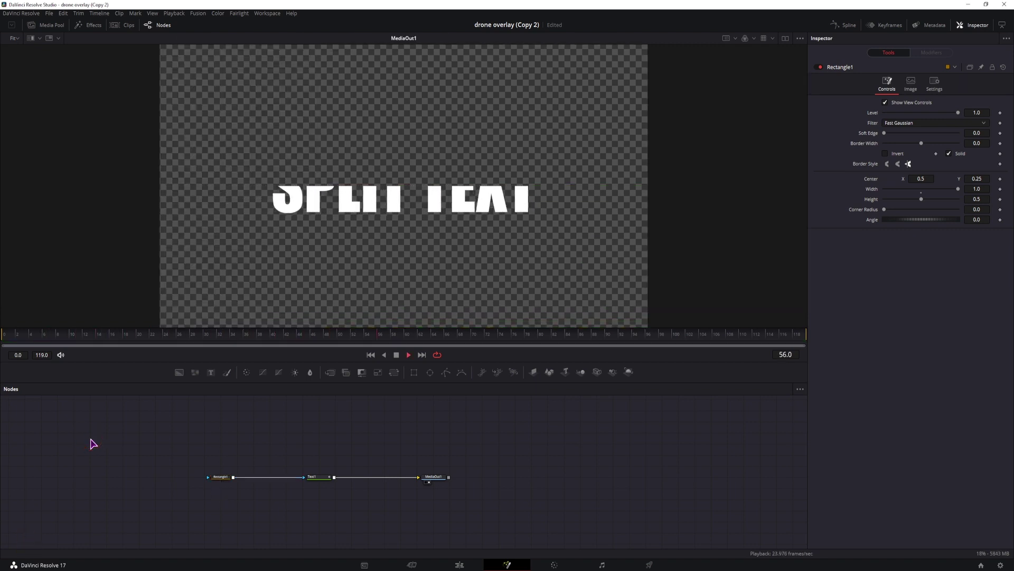
key("space")
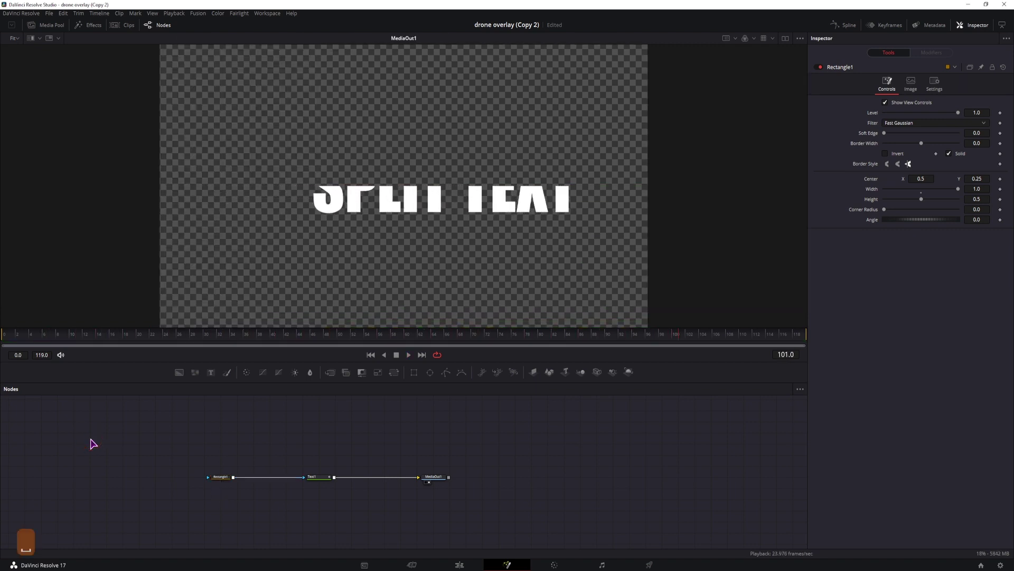
left_click_drag(220, 477, 220, 466)
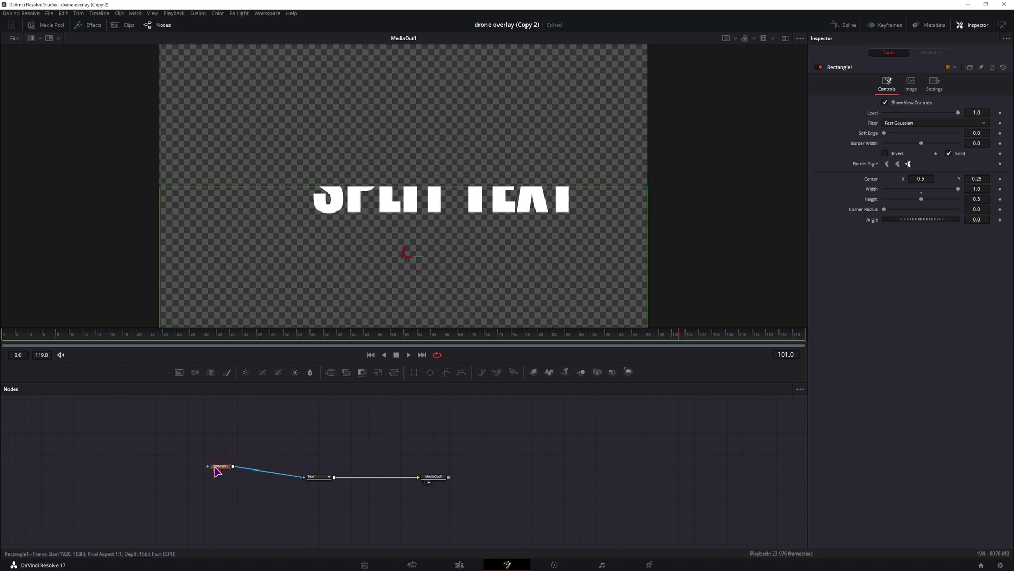
Copy Text1 and paste it as a linked Instance_Text1, then view and play its output.
left_click(316, 478)
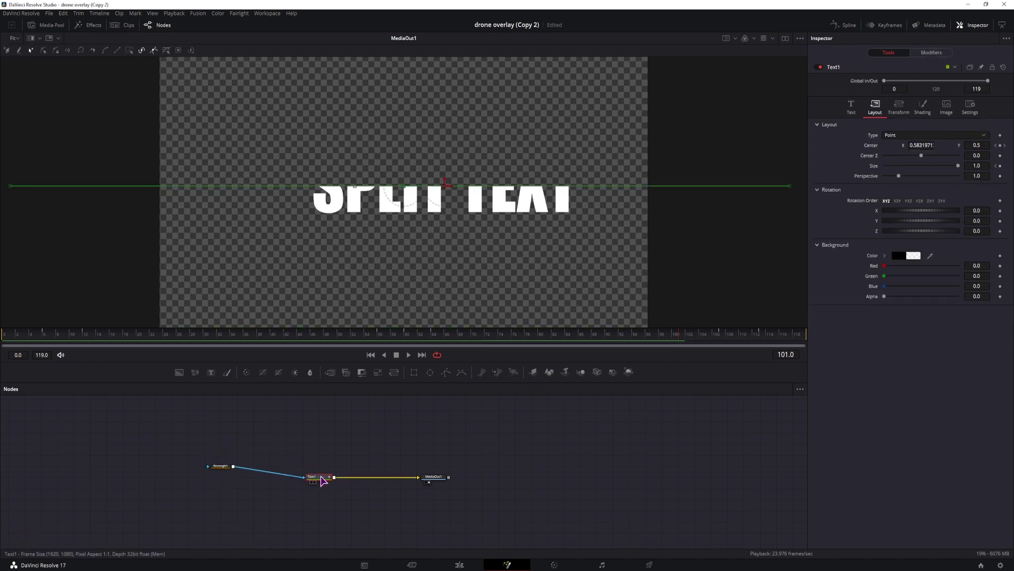
key("ctrl")
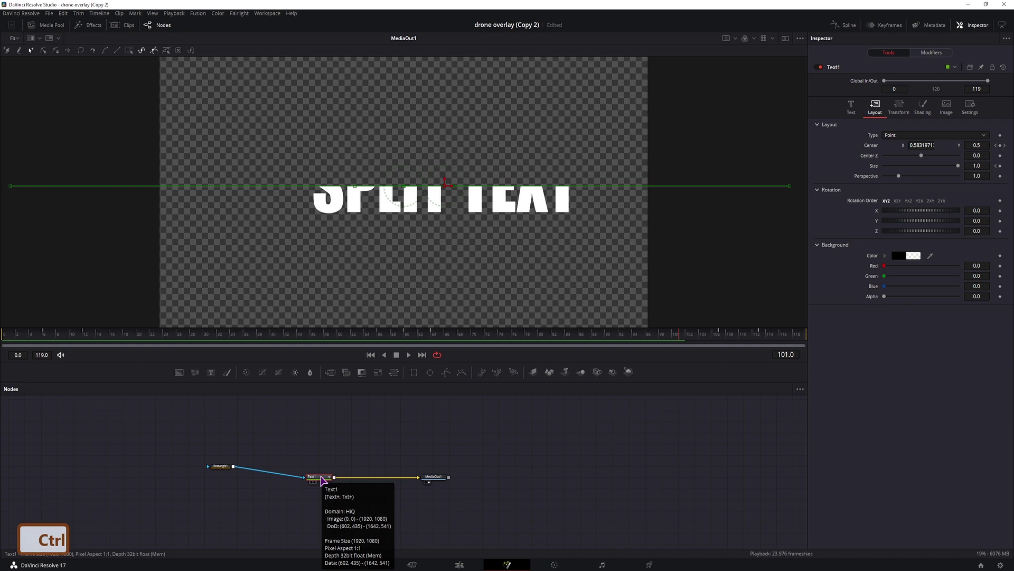
key("ctrl+c")
right_click(320, 460)
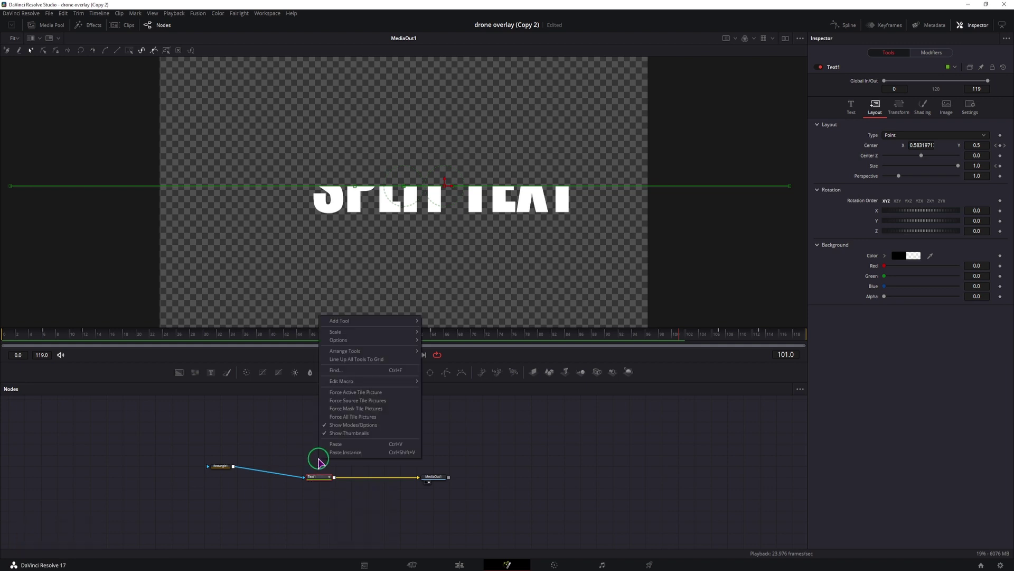
left_click(345, 452)
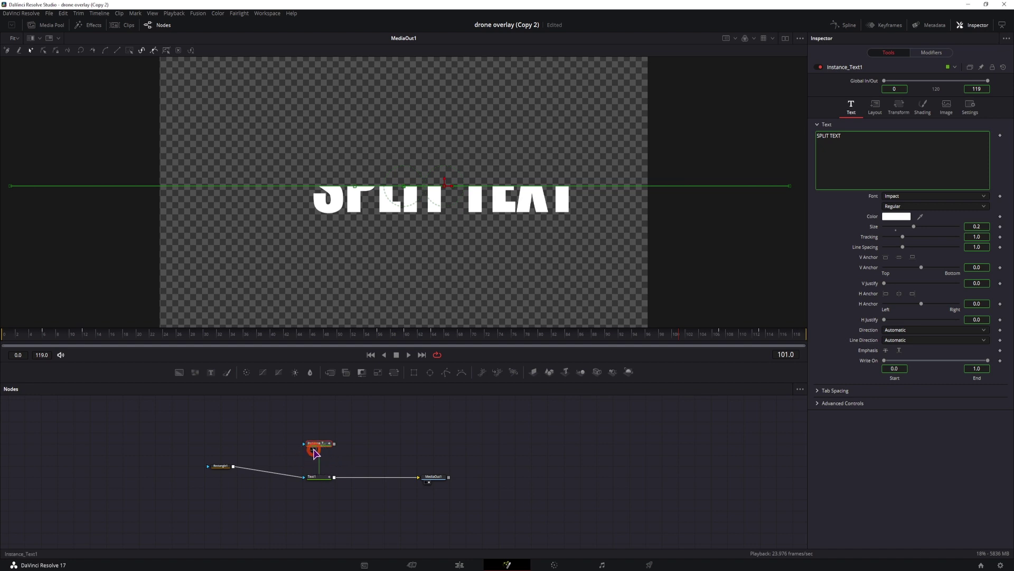
left_click(315, 453)
key("space")
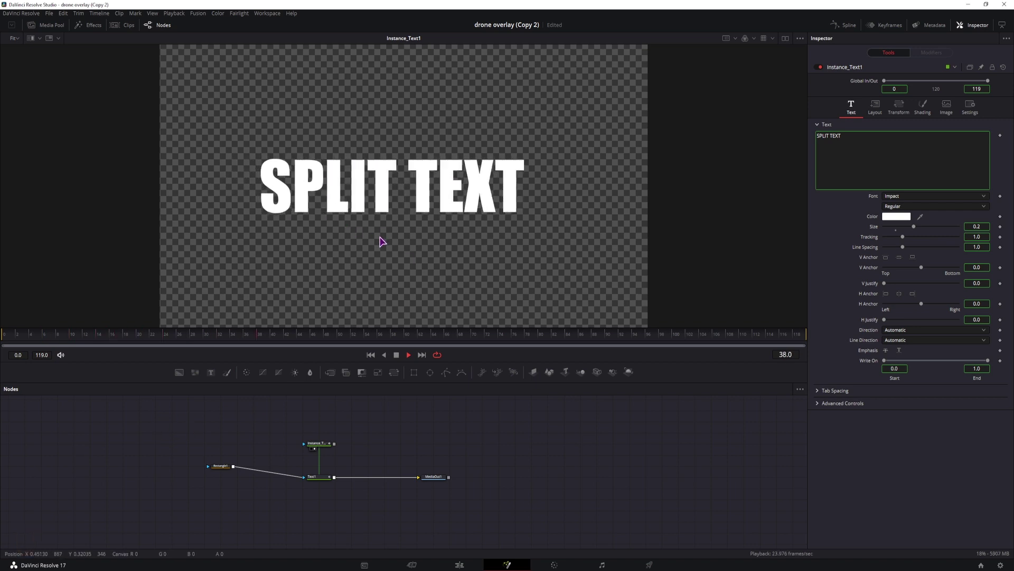
key("space")
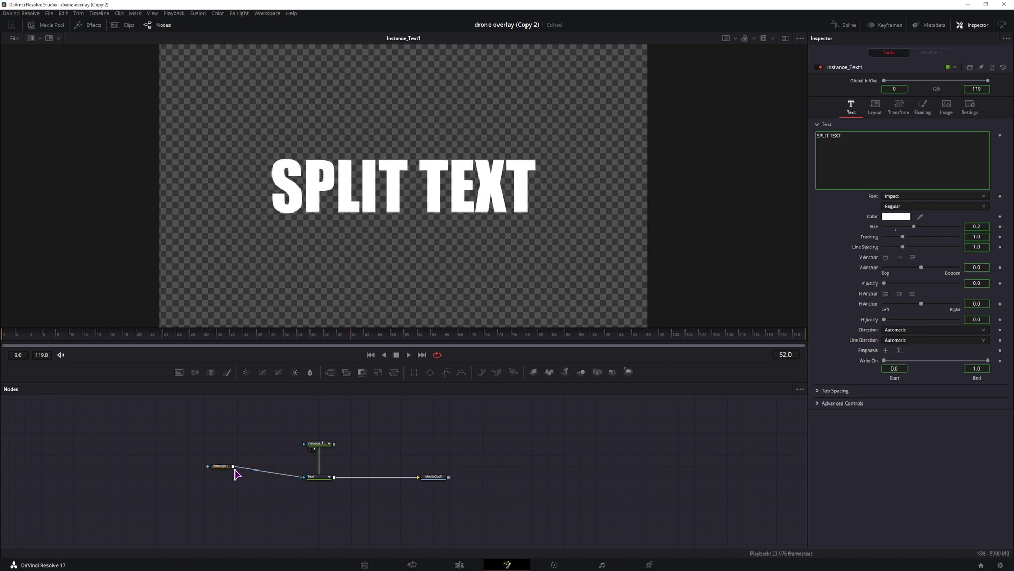
Connect Rectangle1 to Instance_Text1's mask input and try Apply Mask Inverted in Settings.
left_click_drag(233, 466, 311, 448)
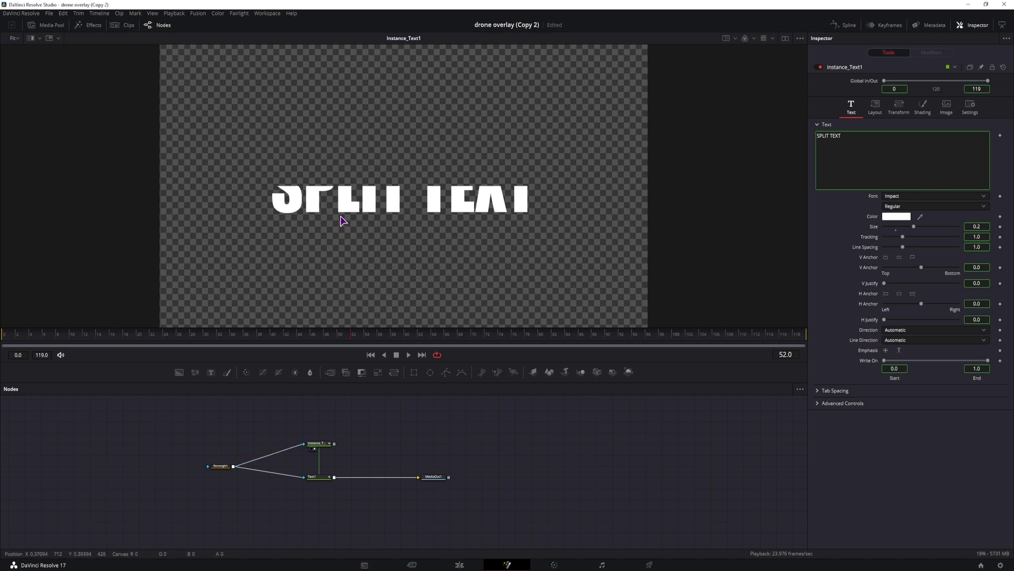
left_click(319, 448)
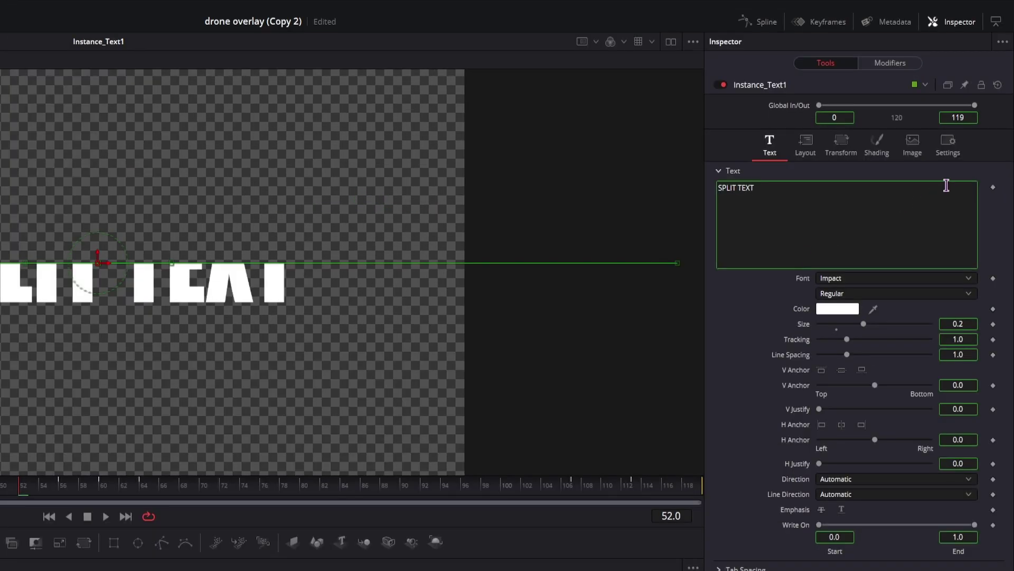
left_click(948, 150)
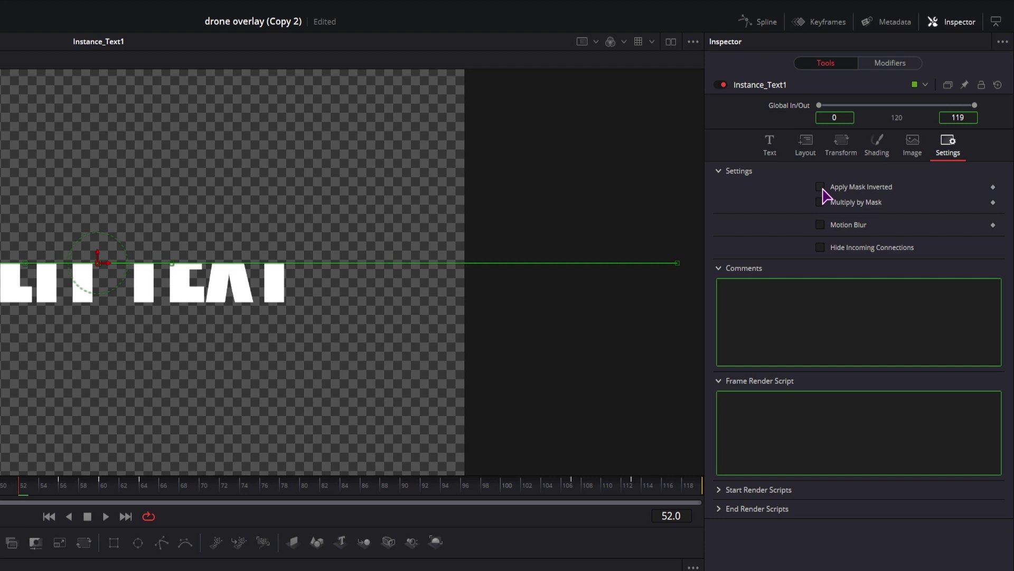
left_click(821, 187)
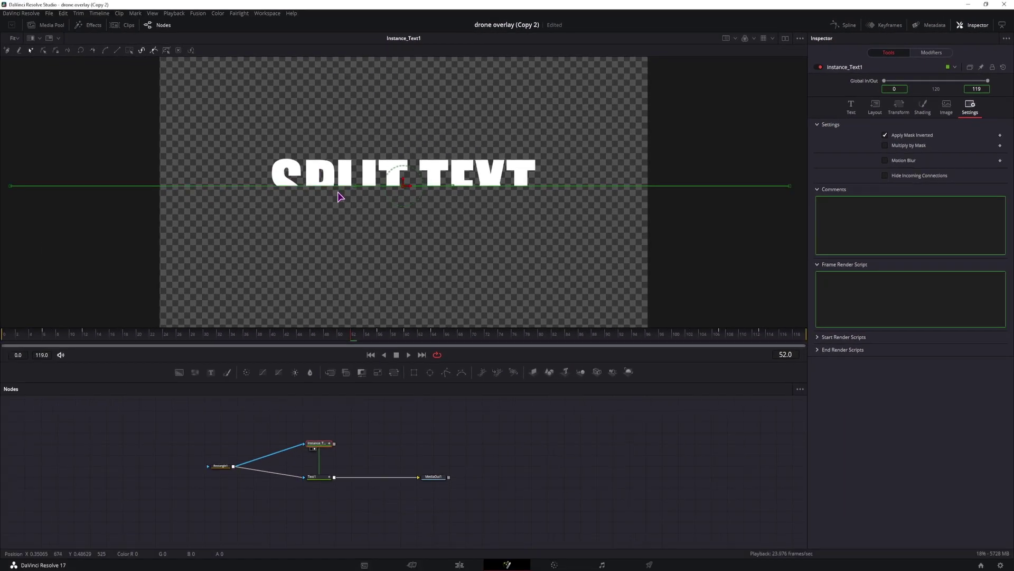
left_click(315, 481)
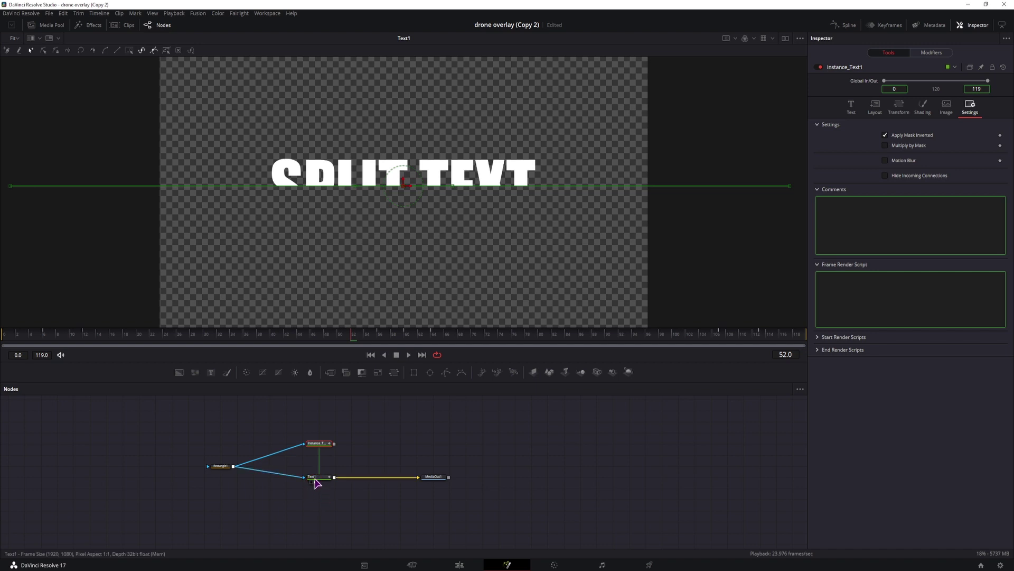
left_click(313, 448)
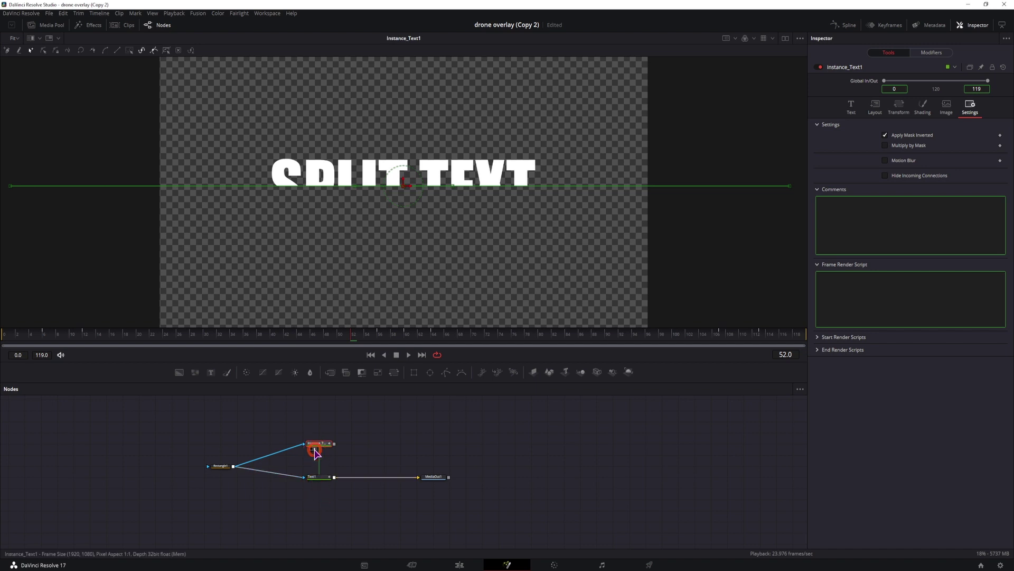
Deinstance Apply Mask Inverted and enable it on Instance_Text1 only, then compare with Text1.
left_click(885, 136)
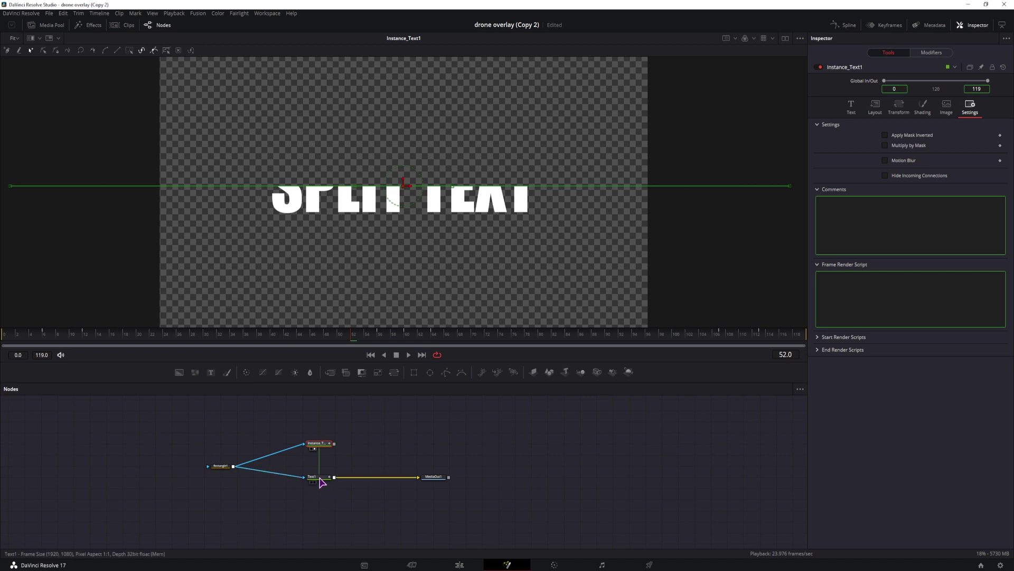
right_click(902, 138)
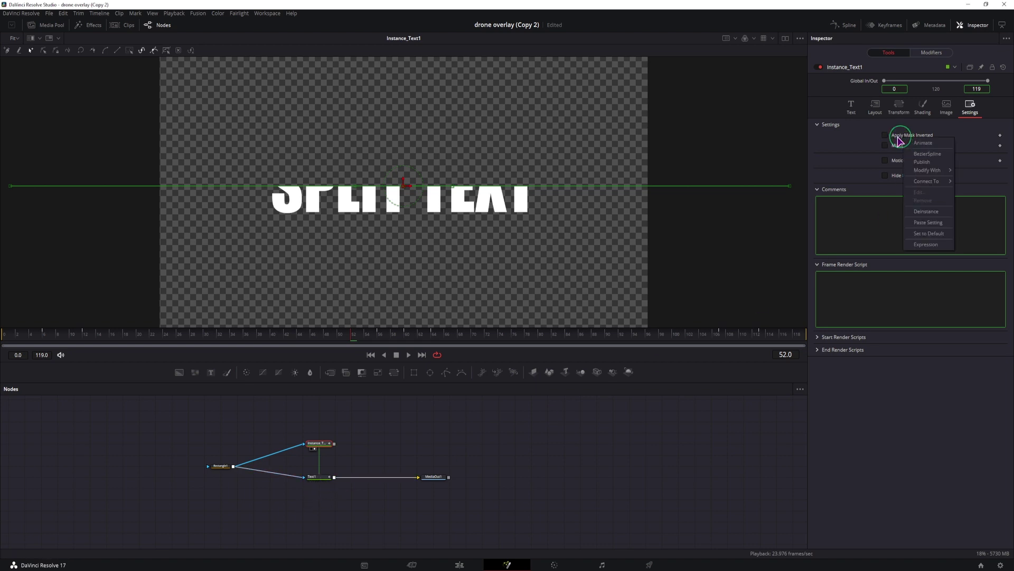
left_click(941, 212)
left_click(885, 136)
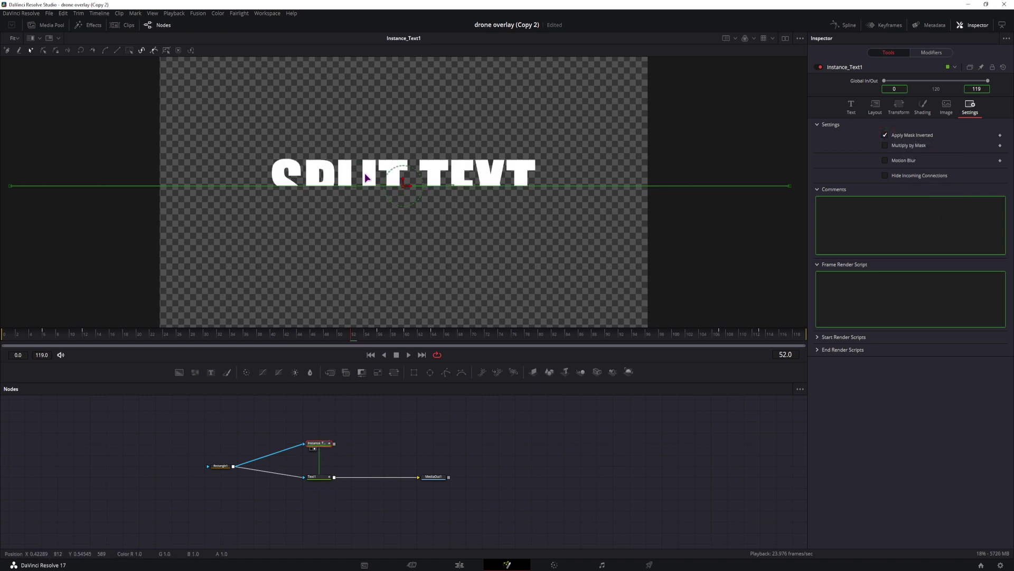
left_click(313, 481)
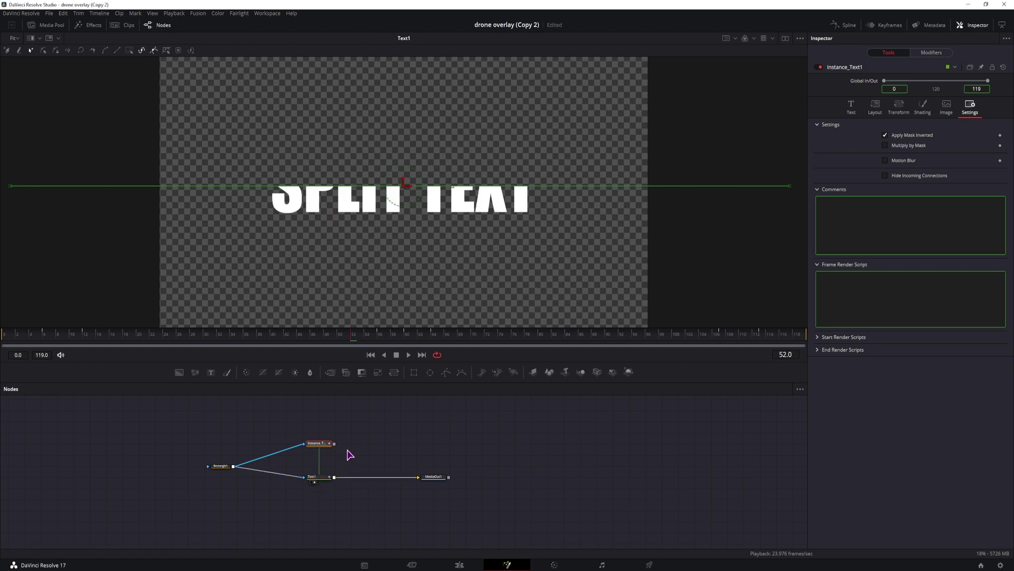
Combine Instance_Text1 and Text1 with a Merge1 node feeding MediaOut1.
left_click(389, 421)
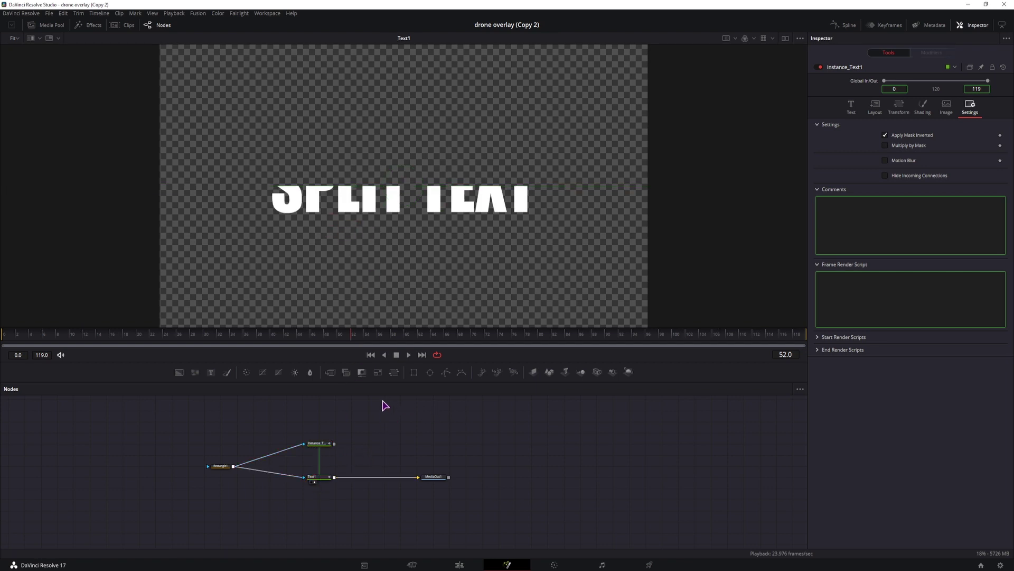
left_click_drag(330, 372, 334, 477)
left_click_drag(399, 444, 419, 477)
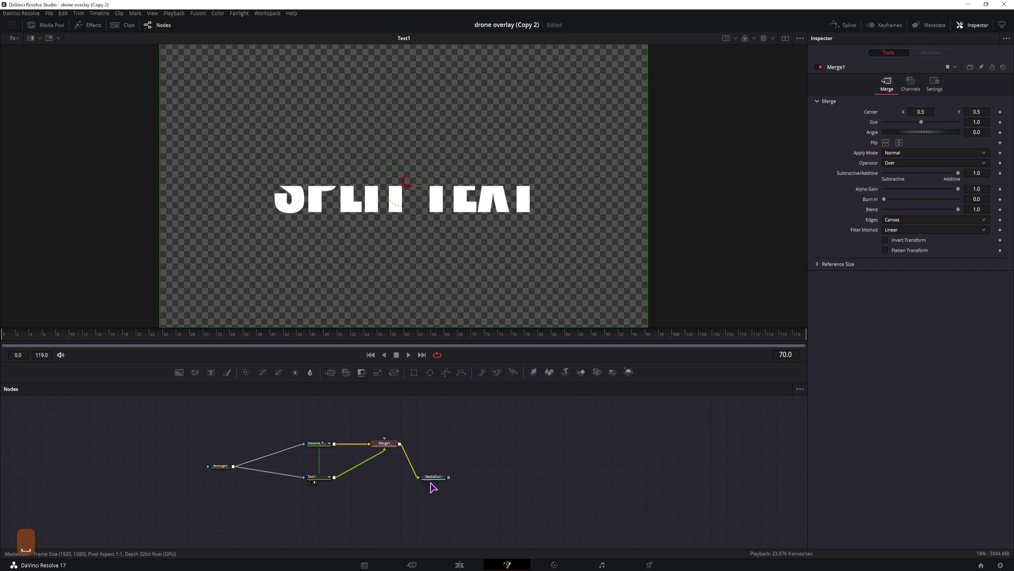
left_click(430, 484)
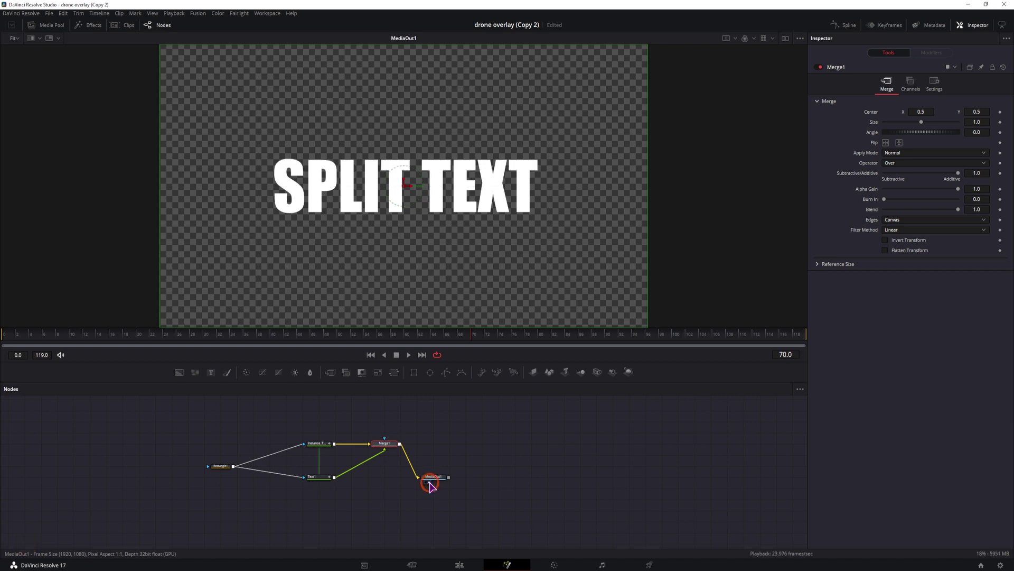
Play the reassembled split-text animation, then select Text1 to show its layout settings.
left_click(46, 338)
key("space")
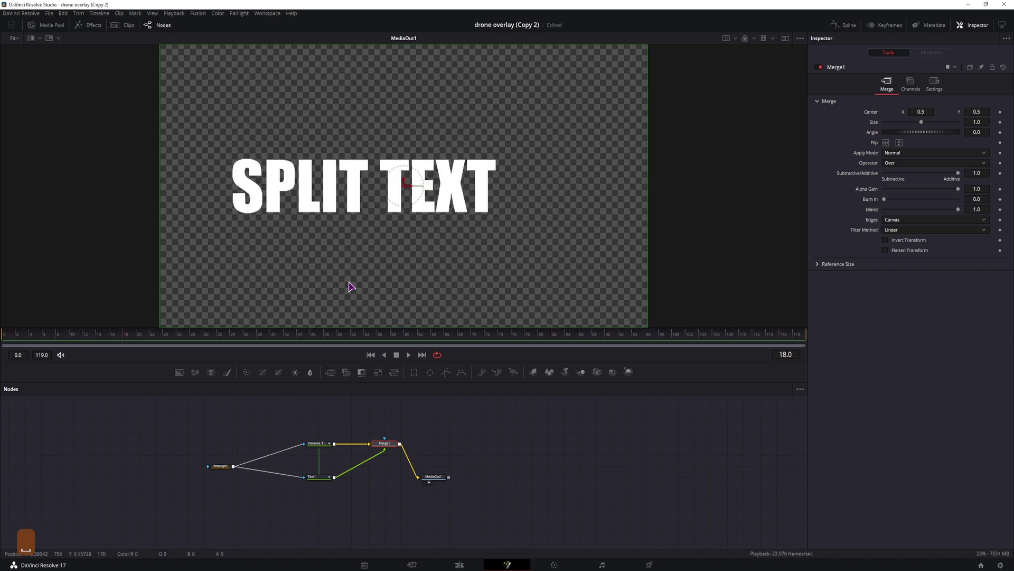
left_click(319, 445)
left_click(327, 476)
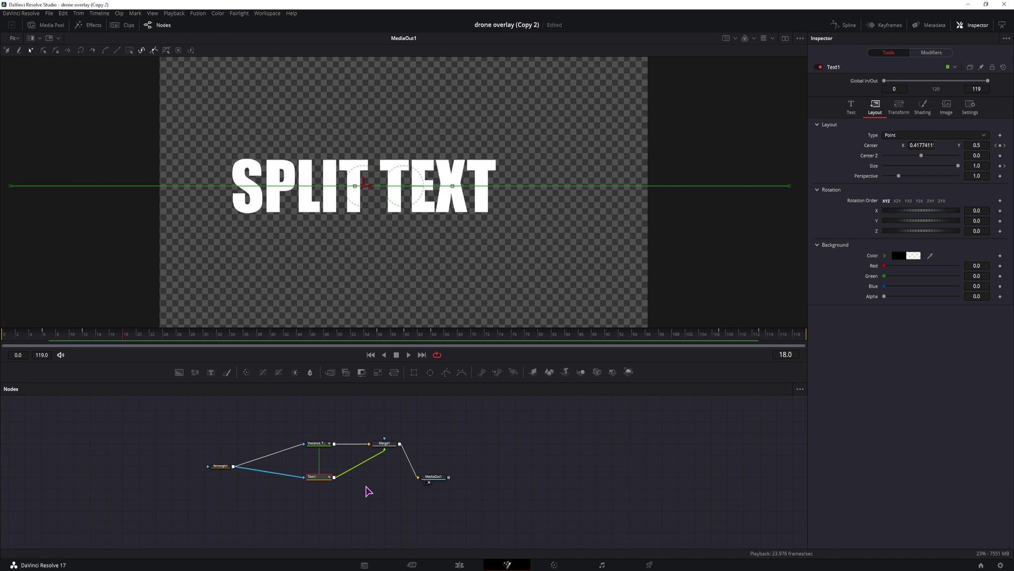
Add a Time Speed node after Text1 and place TimeSpeed1 beneath Merge1.
key("ctrl+space")
type("time")
key("Down")
key("Down")
key("Down")
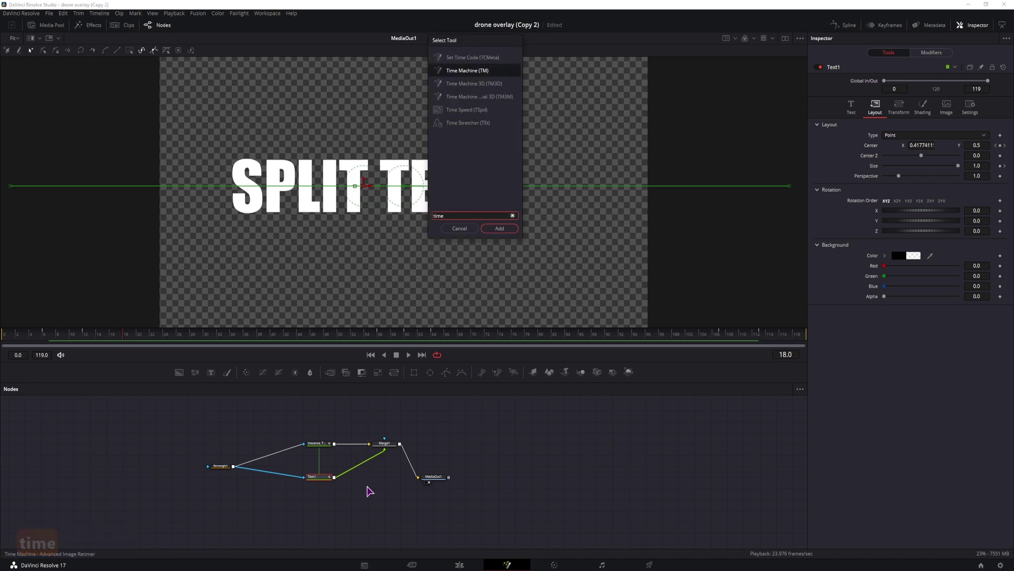
key("Return")
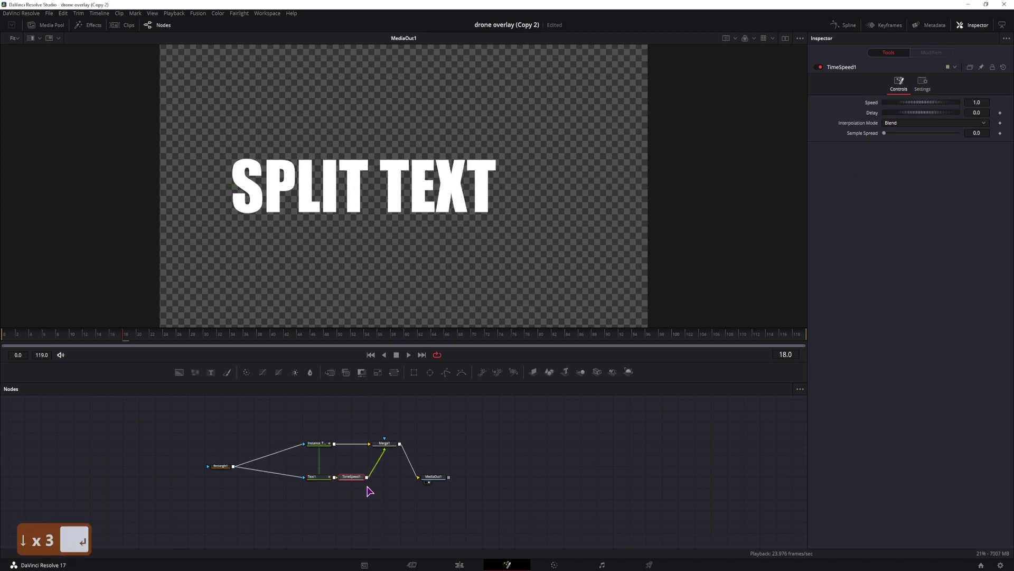
left_click_drag(351, 478, 453, 450)
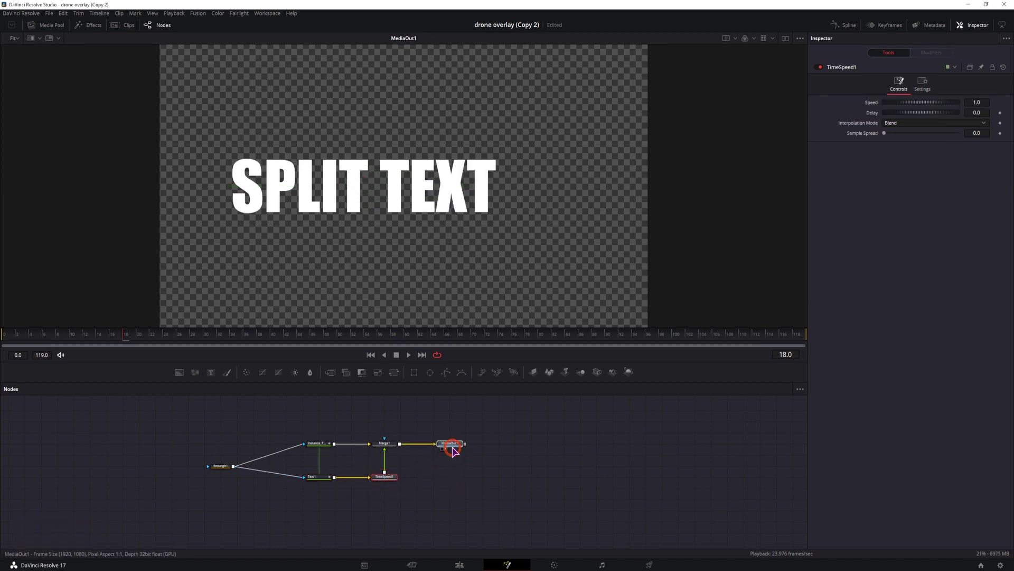
left_click(384, 477)
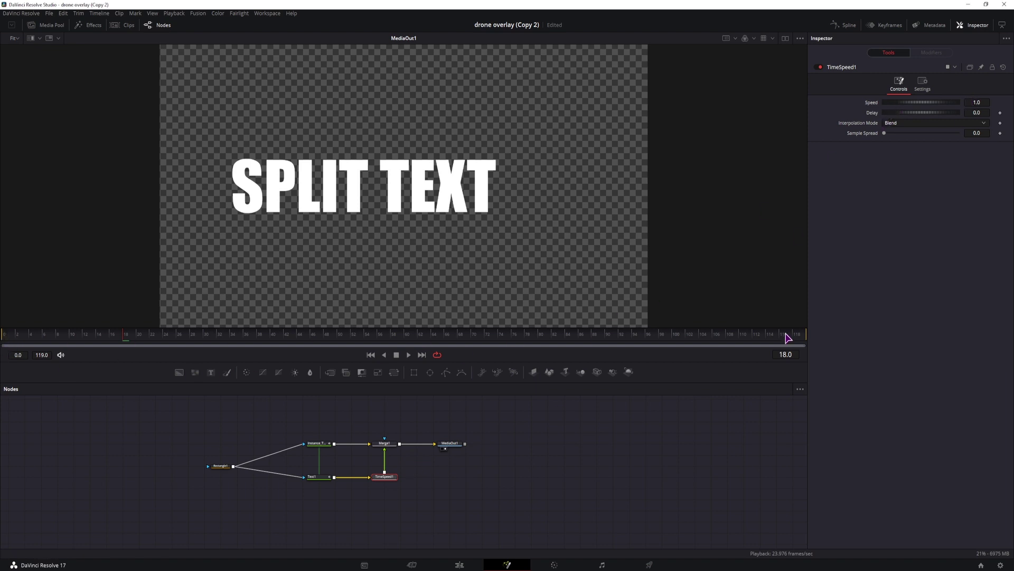
Set TimeSpeed1's Speed to -1.0 and play the composition to preview the reversed split.
left_click(975, 103)
key("Left")
type("-")
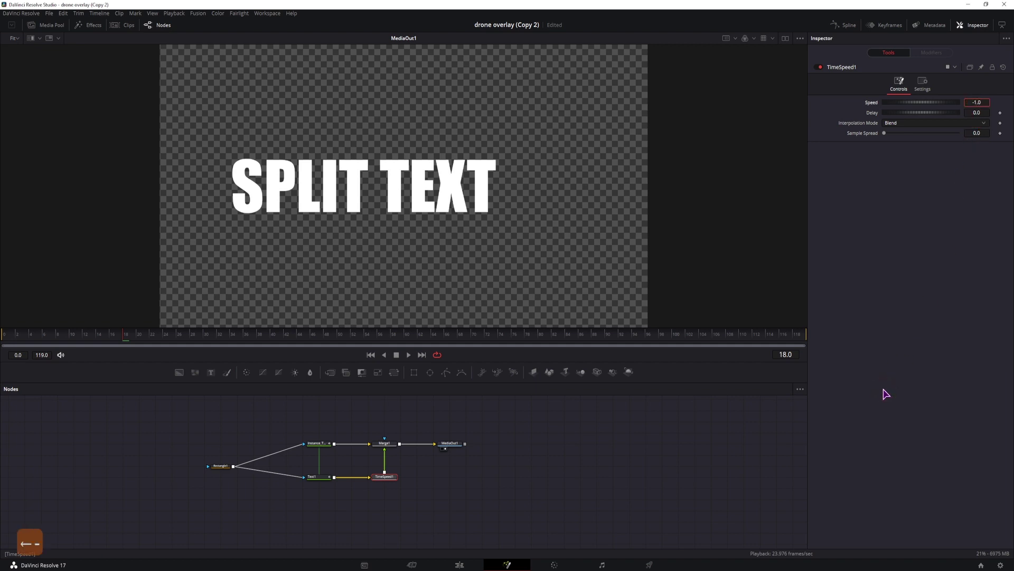
key("Return")
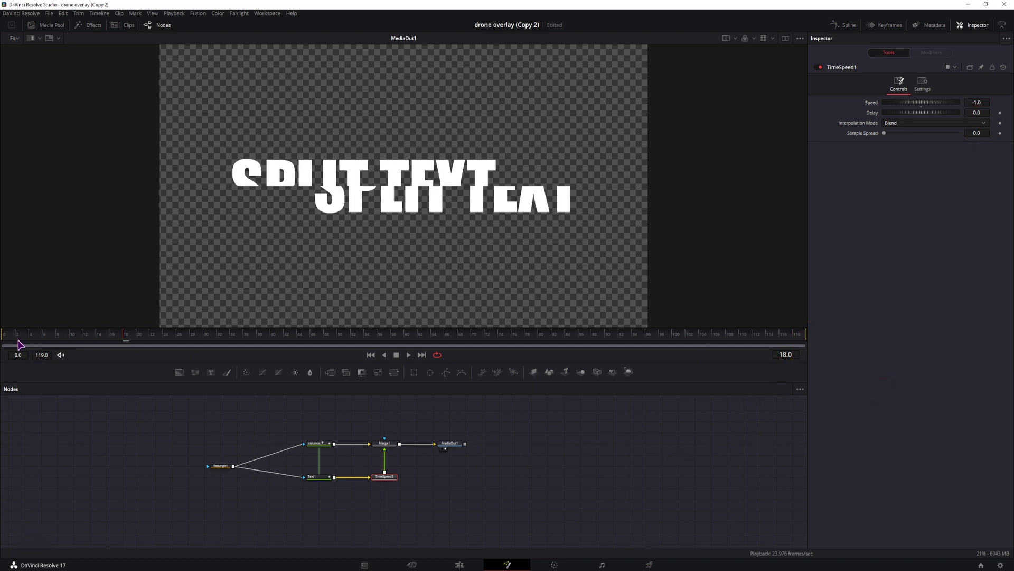
key("space")
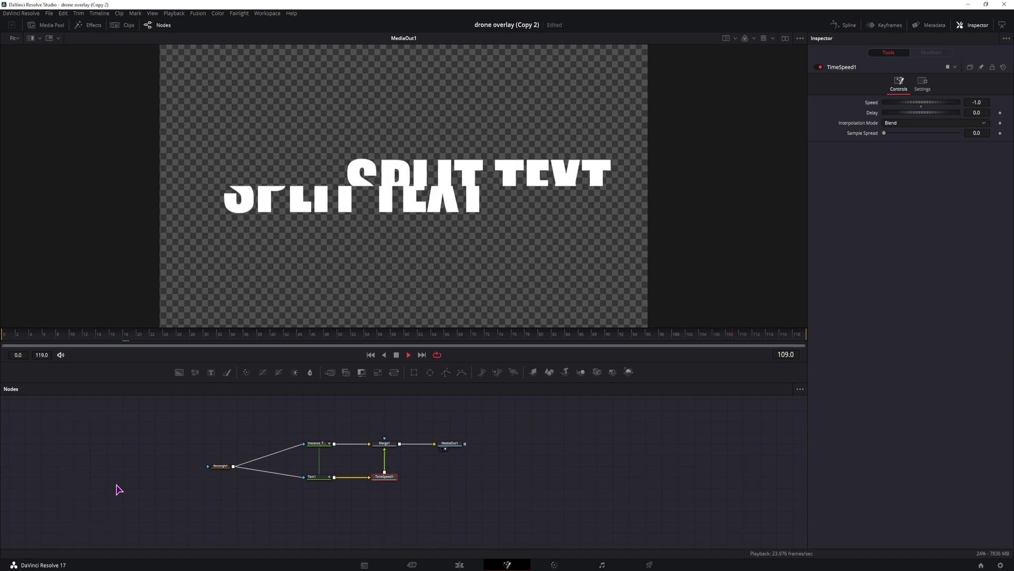
key("space")
Enable Motion Blur in Text1's Settings with Quality 10, then play the animation to preview.
left_click(319, 477)
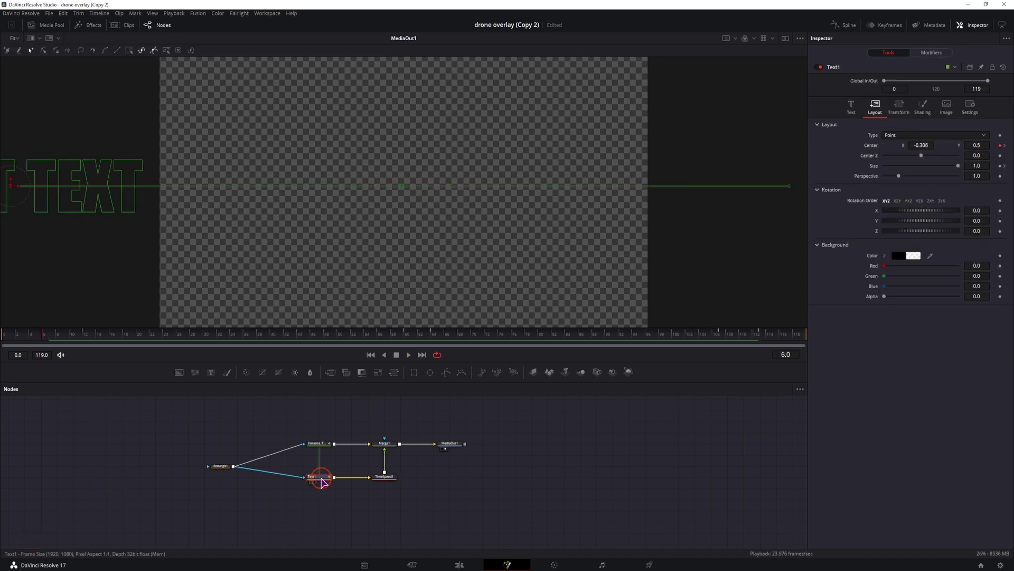
left_click_drag(124, 341, 152, 344)
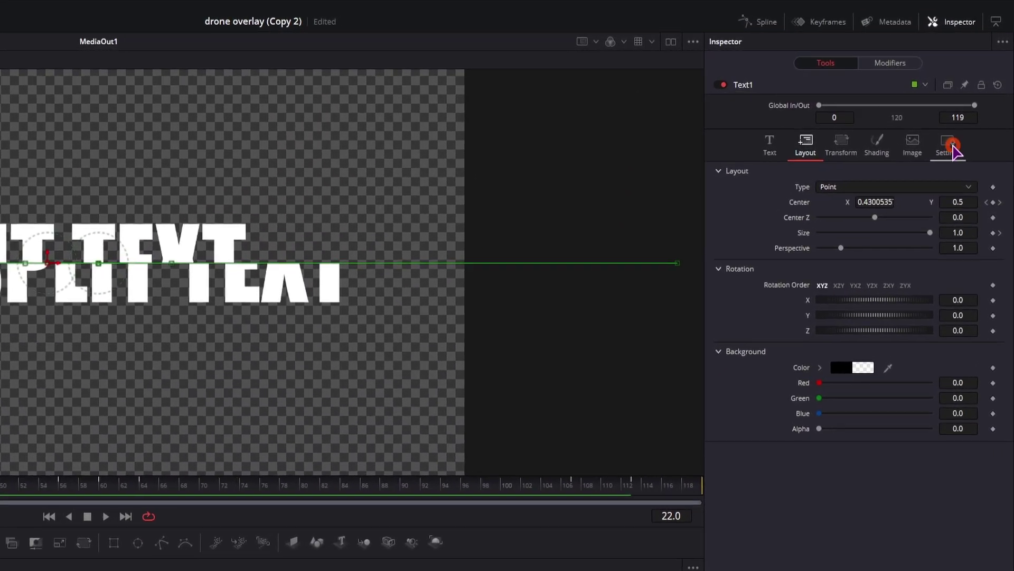
left_click(967, 117)
left_click(821, 225)
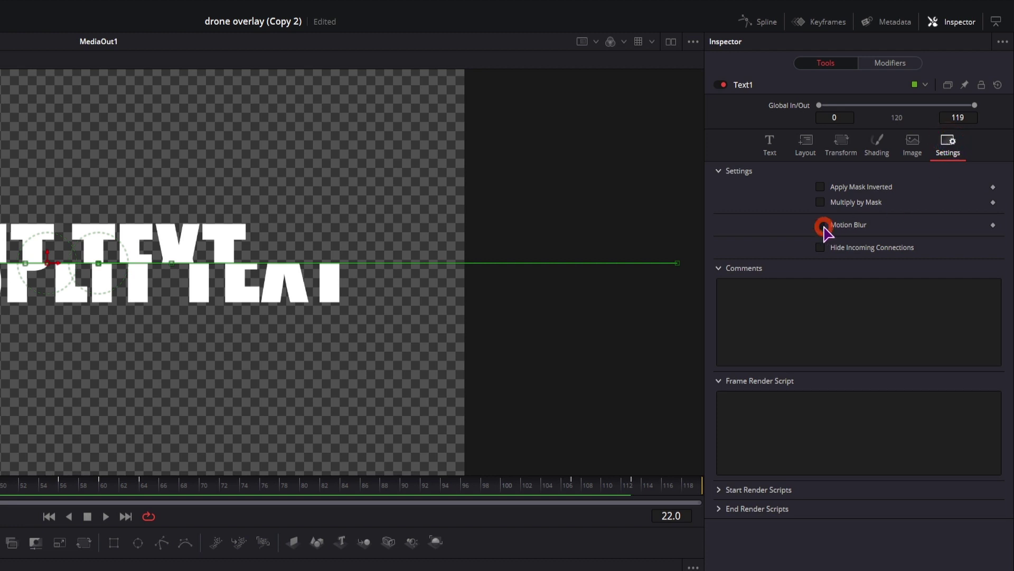
left_click_drag(842, 240, 972, 248)
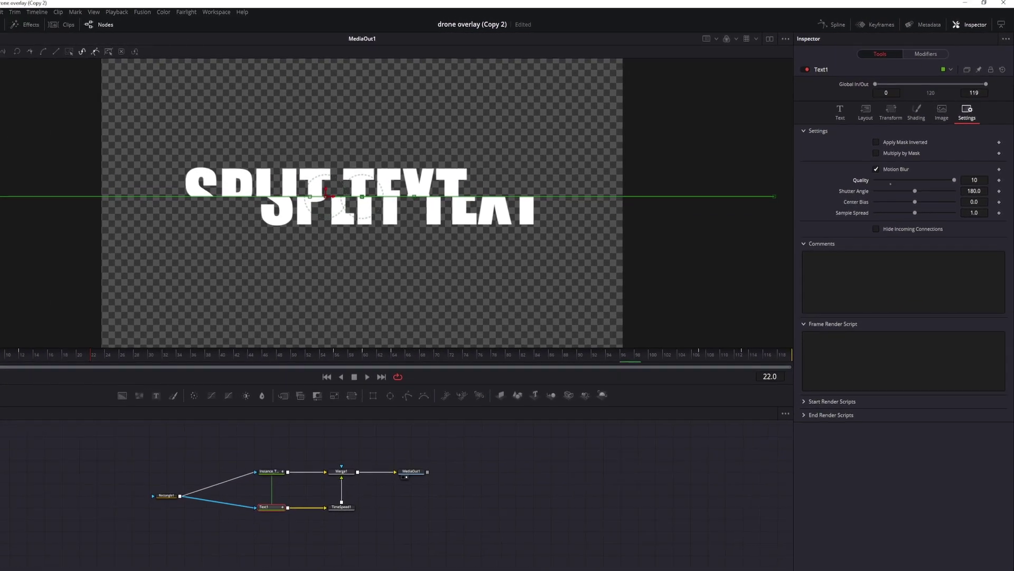
left_click(0, 354)
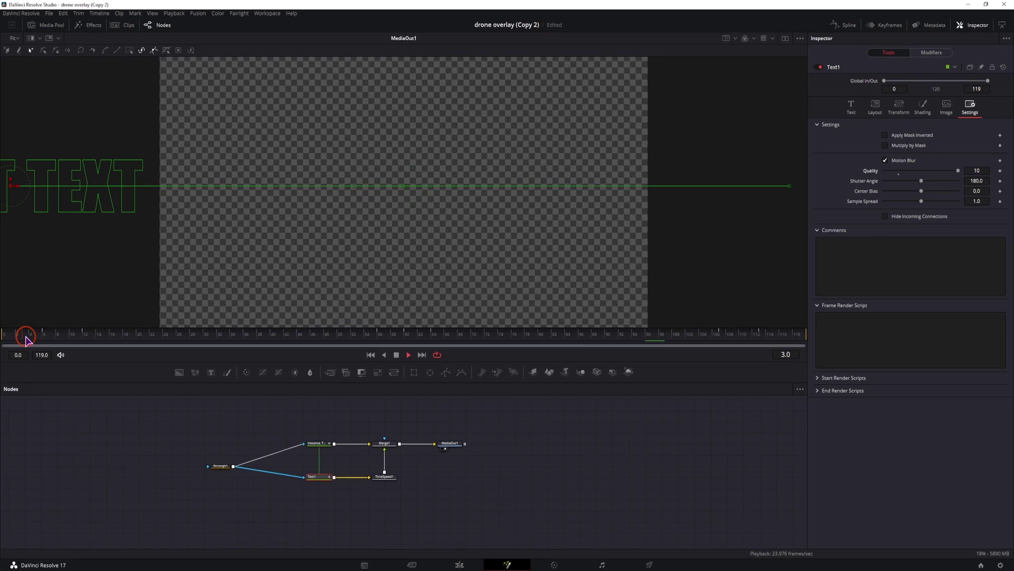
key("space")
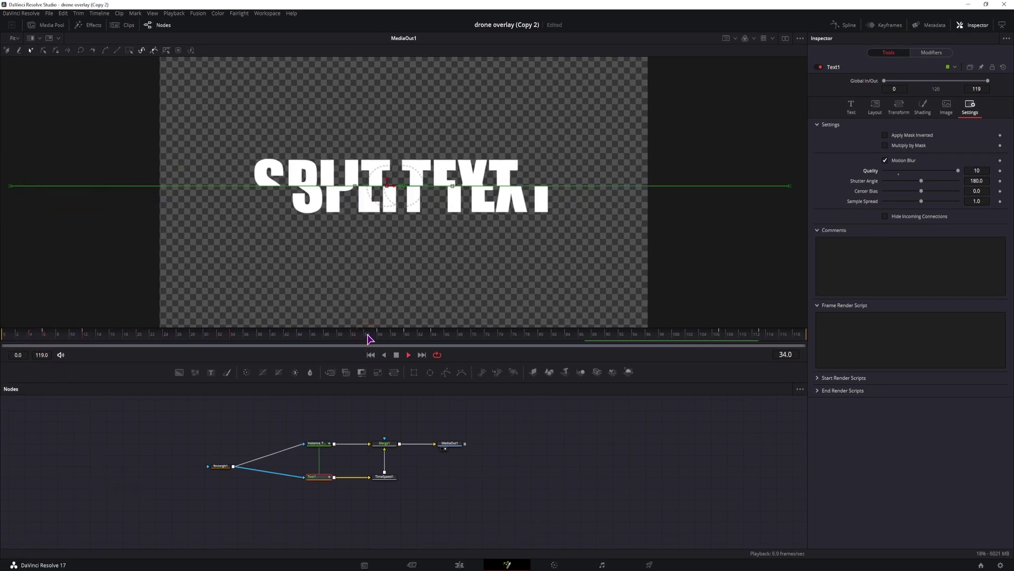
key("space")
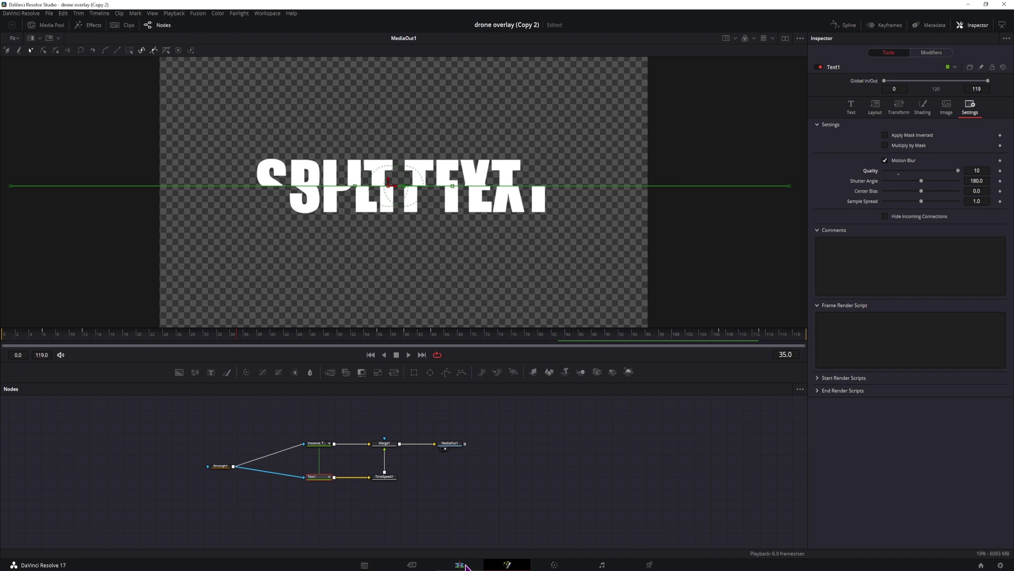
left_click(460, 565)
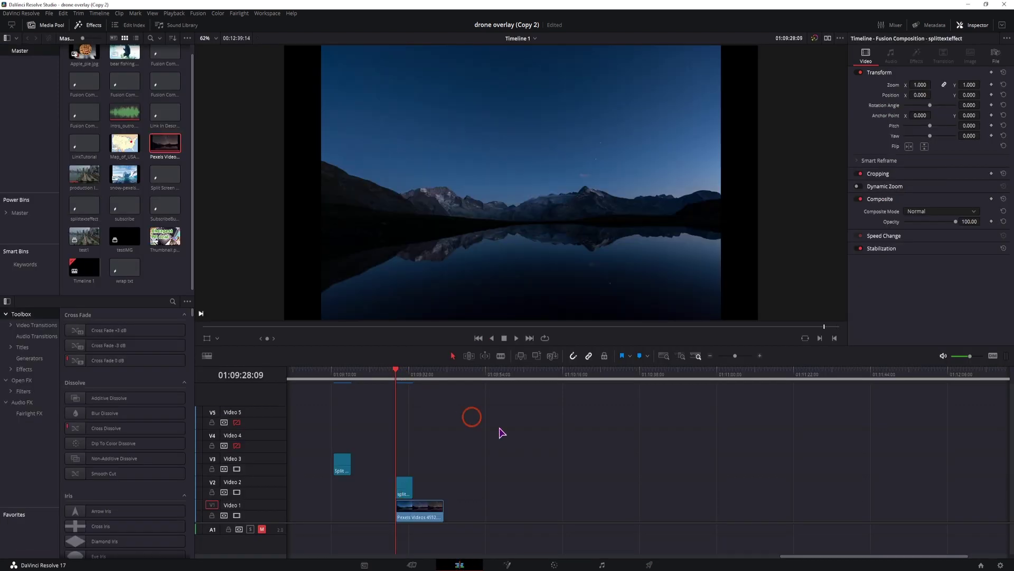
key("space")
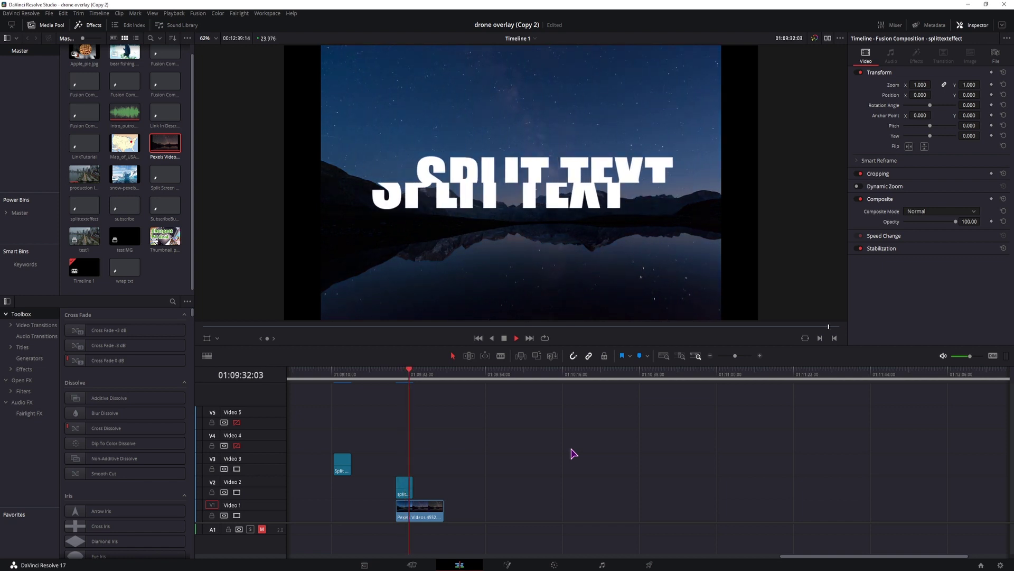
left_click(399, 378)
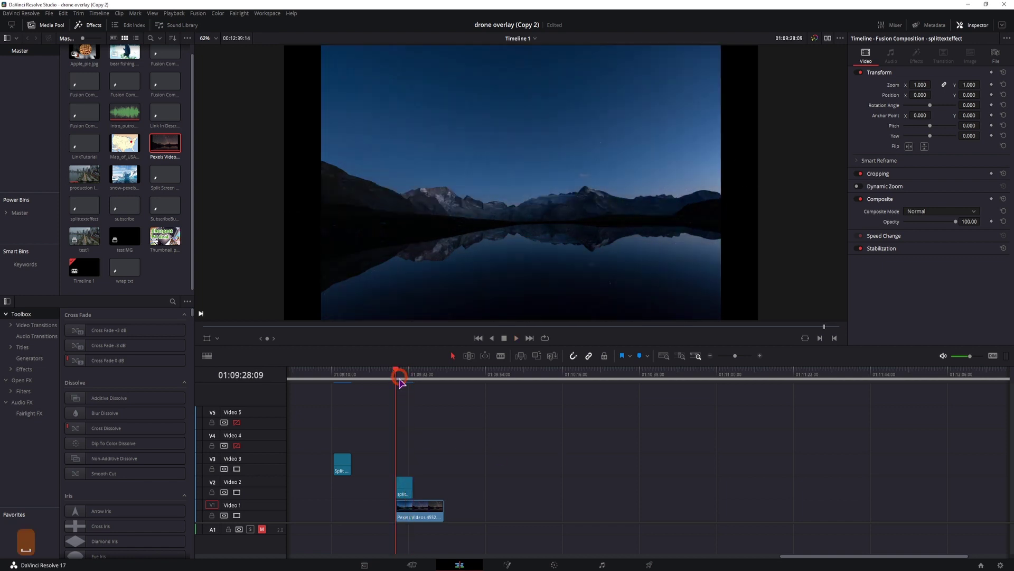
left_click(404, 487)
Back in the clip's Fusion composition, select Rectangle1 and move it up and right in the graph.
left_click(508, 564)
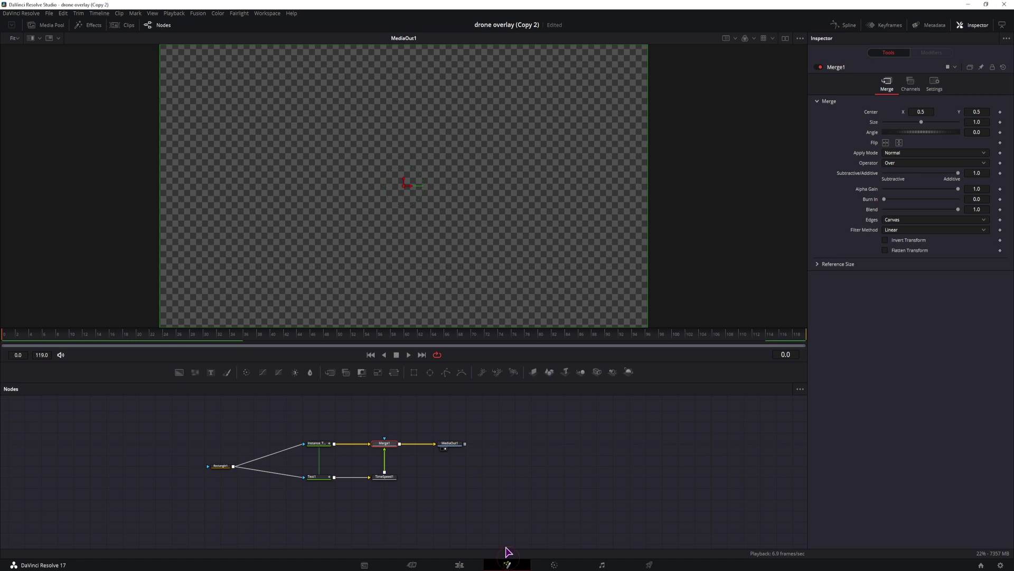
left_click_drag(411, 526, 200, 444)
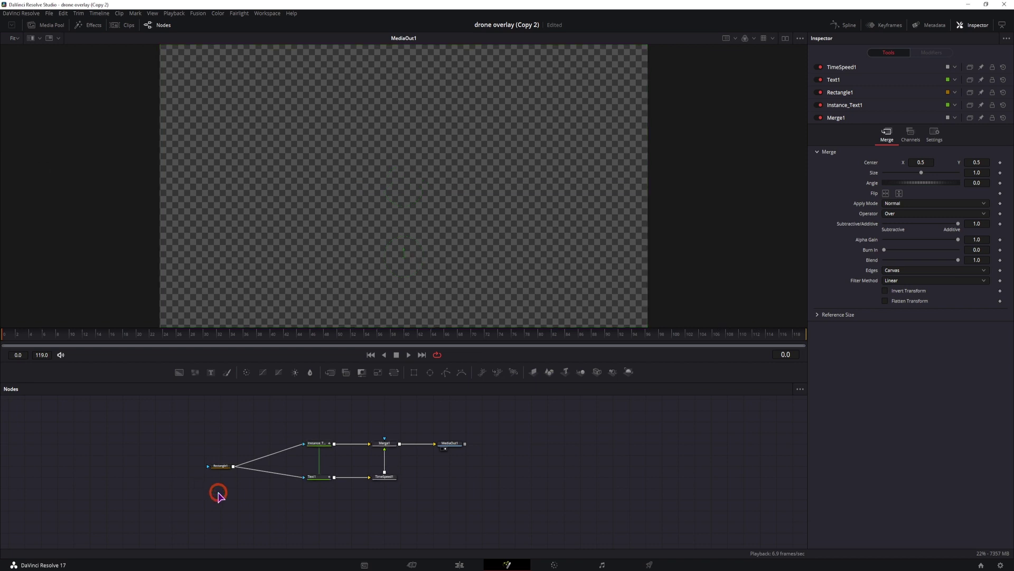
left_click(220, 466)
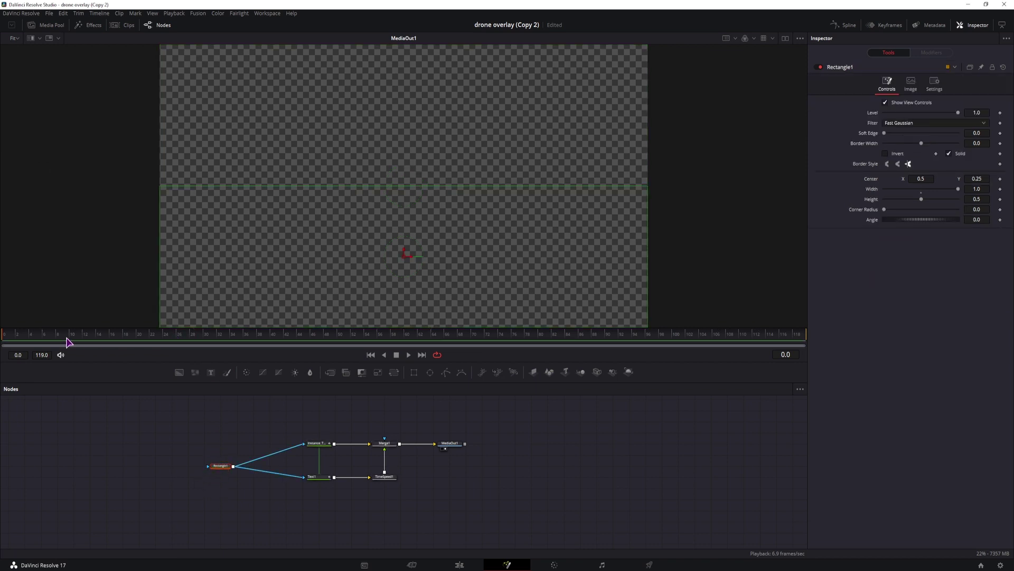
mouse_move(67, 343)
left_mouse_down()
mouse_move(164, 345)
mouse_move(74, 352)
left_mouse_up()
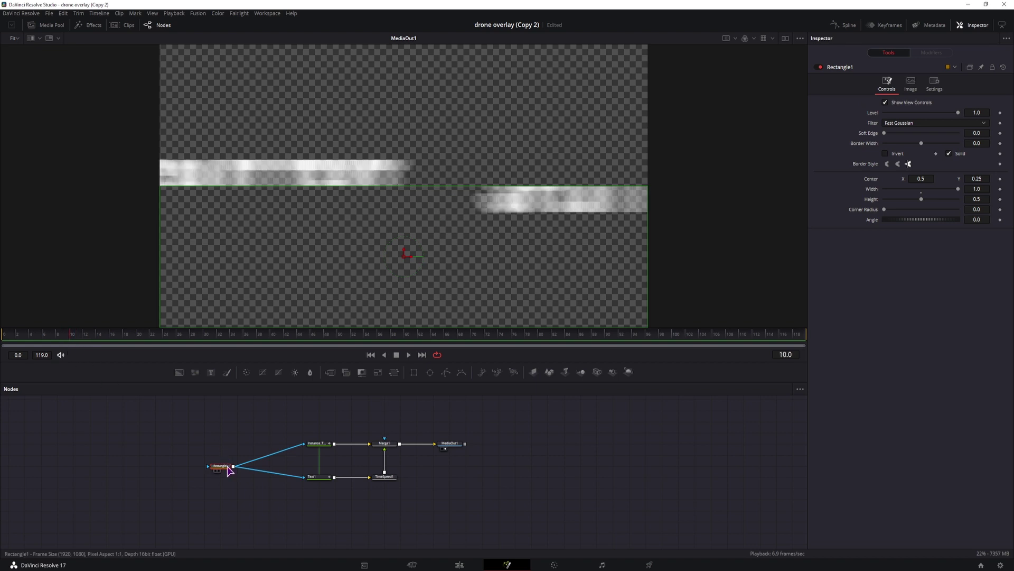
left_click_drag(221, 469, 260, 463)
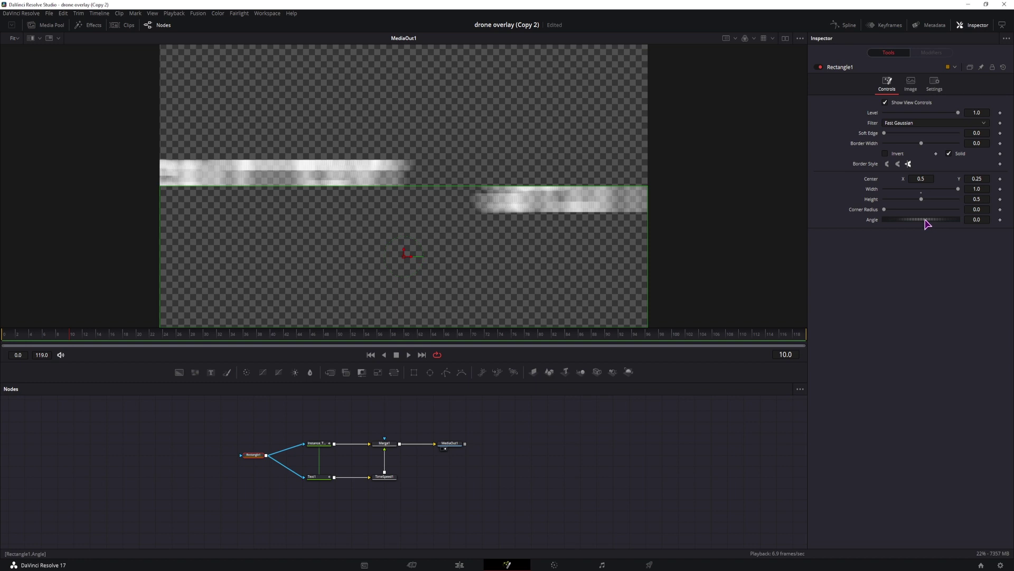
Set Rectangle1's mask Width to 2.0 and Angle to 6.0, scrubbing to check the slanted split.
left_click_drag(927, 224, 930, 223)
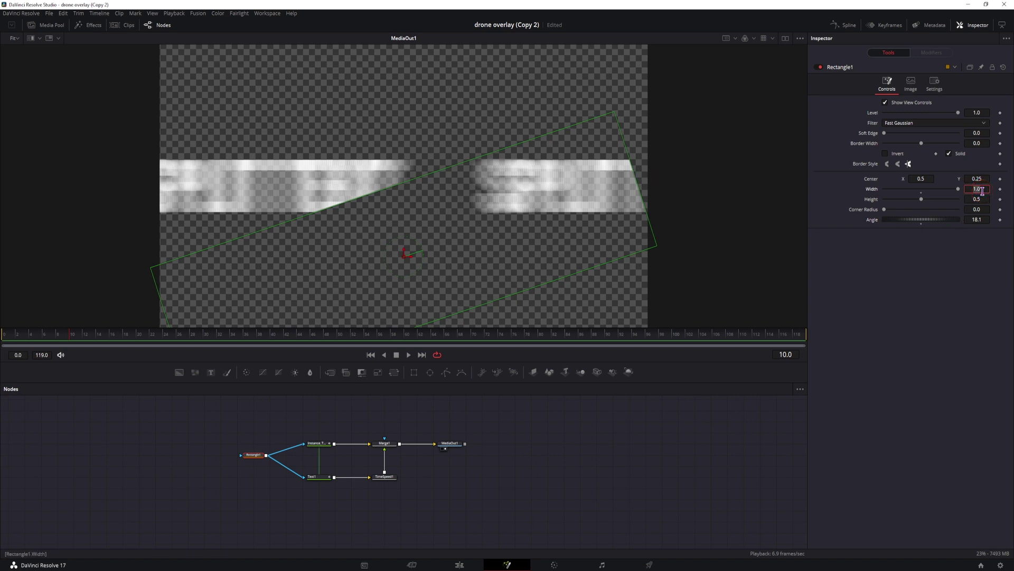
key("Tab")
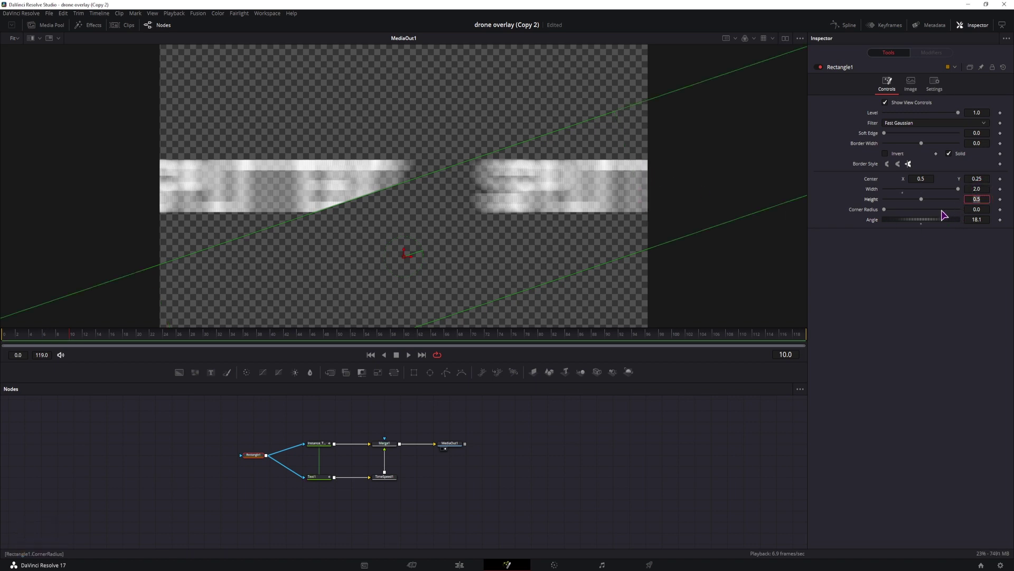
left_click_drag(917, 224, 927, 224)
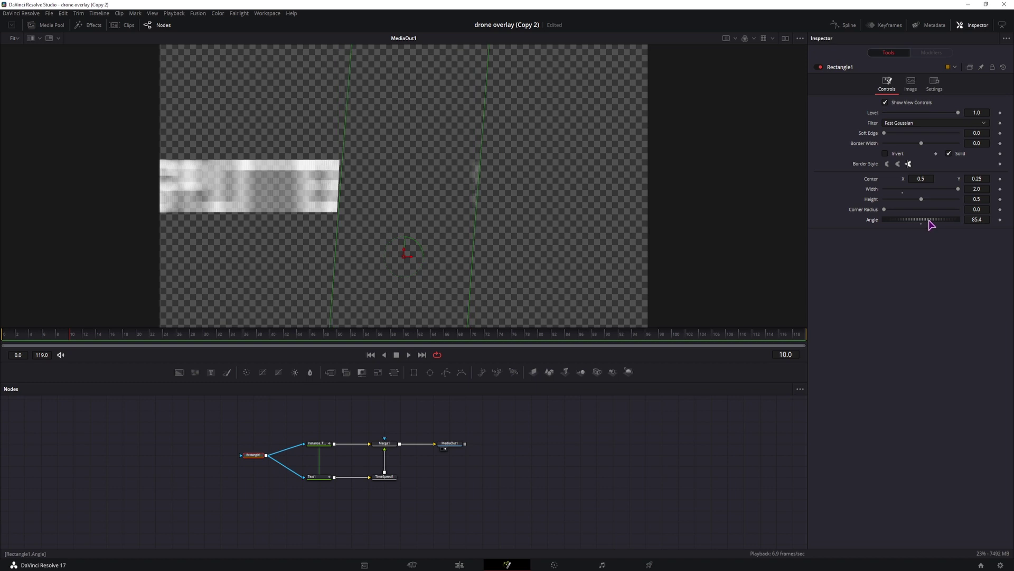
left_click(154, 339)
left_click_drag(154, 339, 447, 347)
left_click_drag(928, 220, 985, 228)
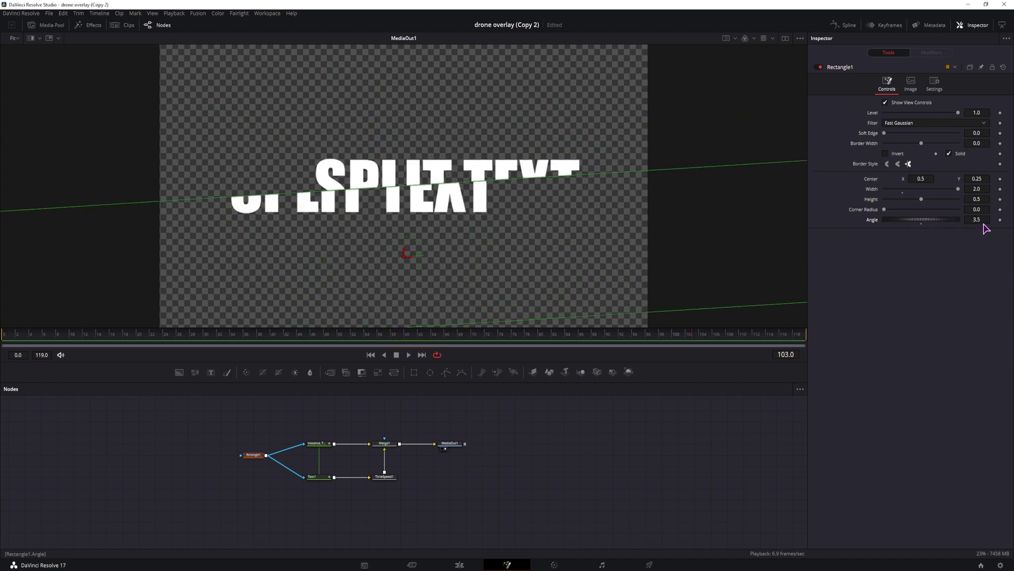
scroll(976, 218, "up", 5)
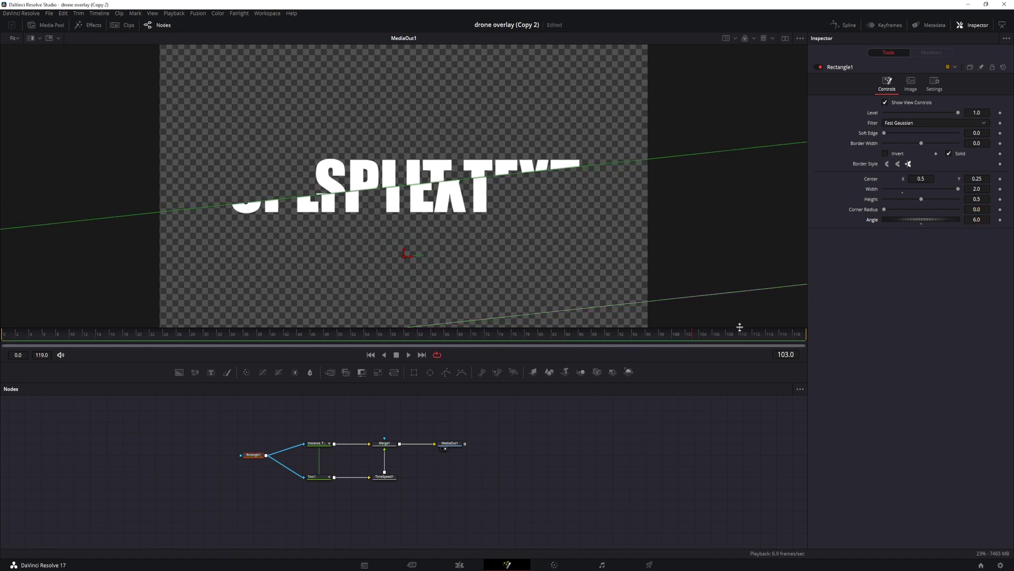
left_click_drag(723, 337, 825, 333)
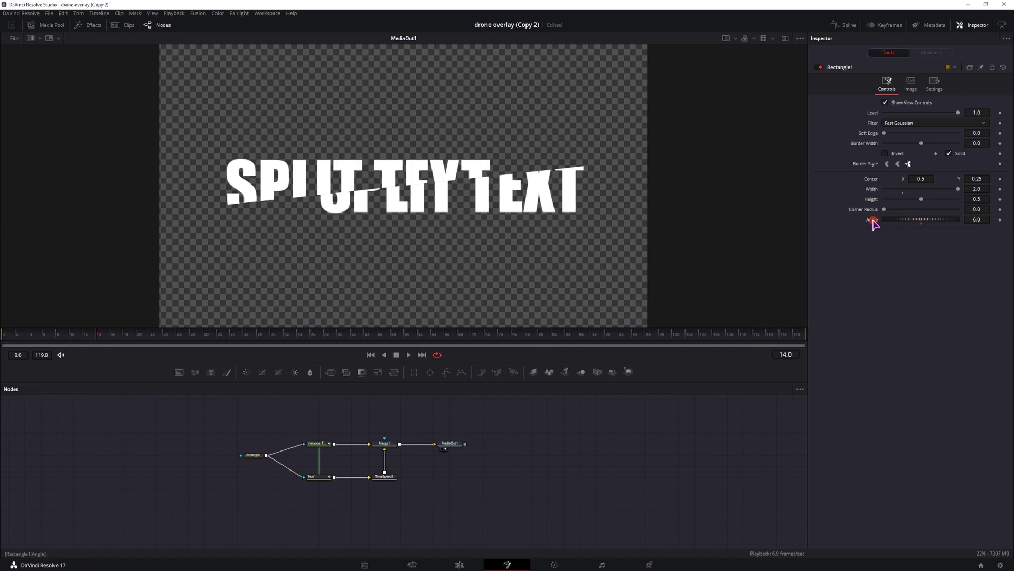
Reset Rectangle1's Angle and create a macro from the Rectangle1, Text1, Merge1 and TimeSpeed1 nodes.
double_click(873, 220)
left_click(256, 457)
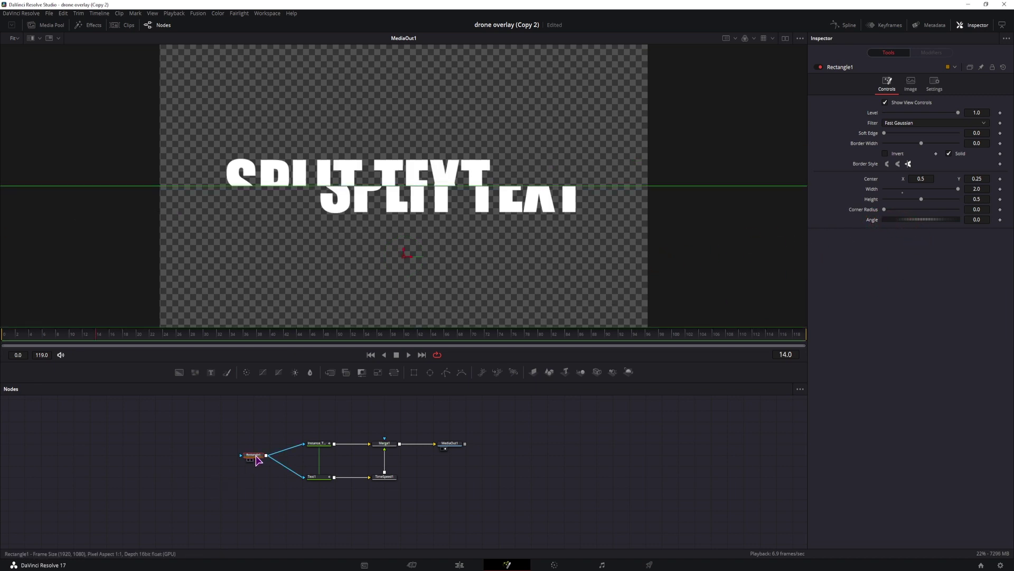
left_click_drag(301, 420, 417, 500)
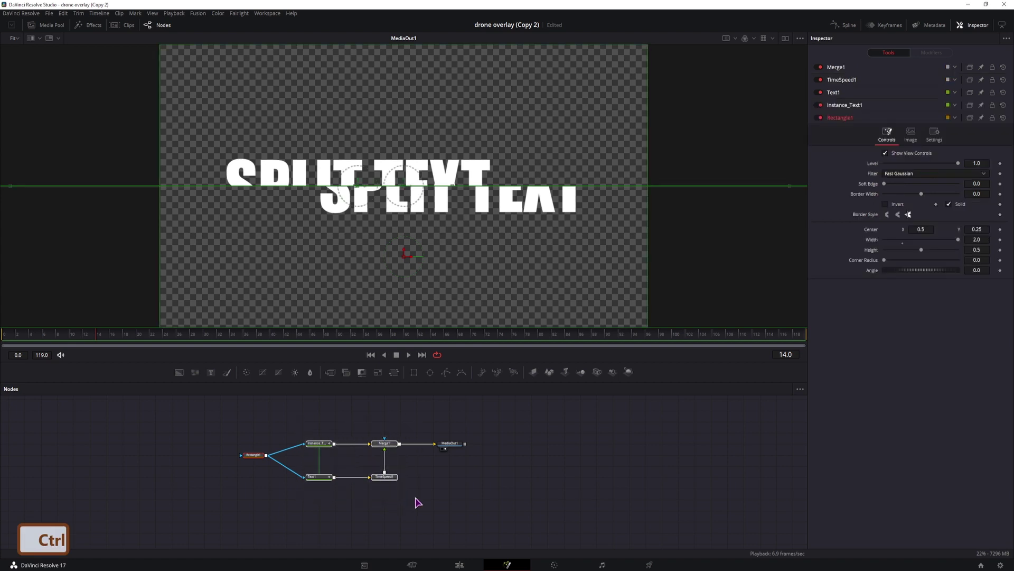
right_click(391, 447)
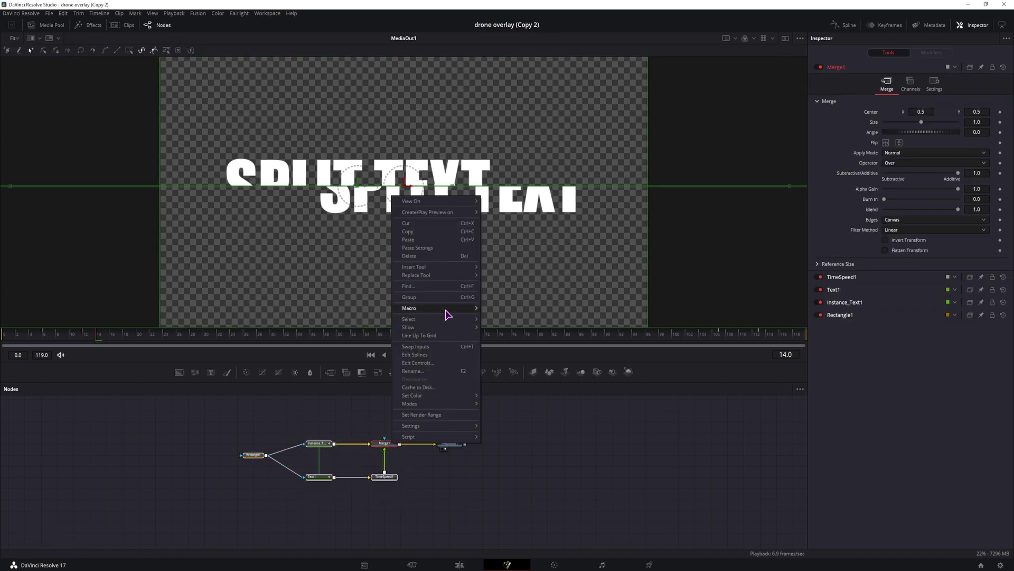
mouse_move(448, 318)
left_click(519, 312)
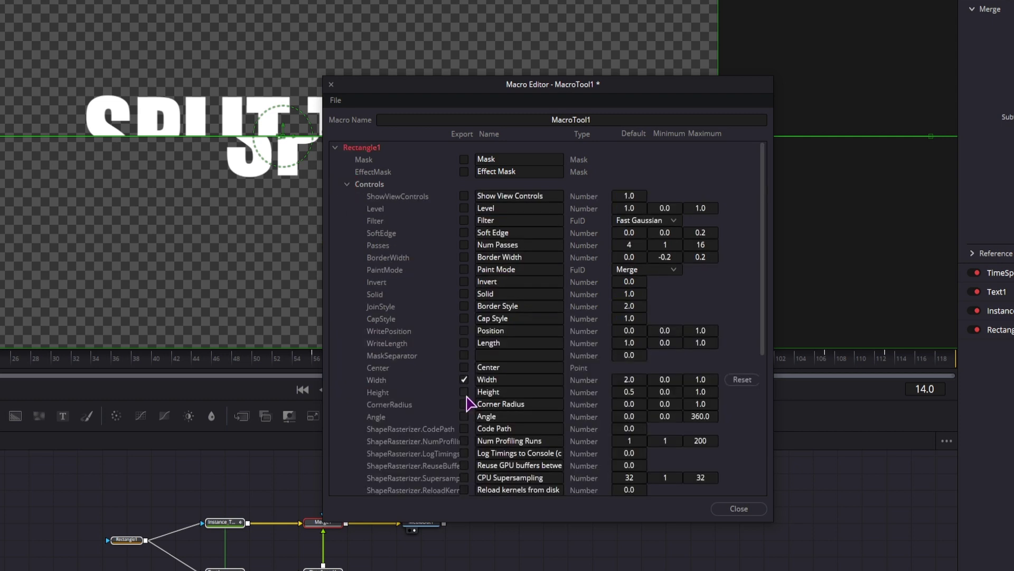
In the Macro Editor, mark only Rectangle1's Angle for export.
left_click(464, 392)
left_click(464, 415)
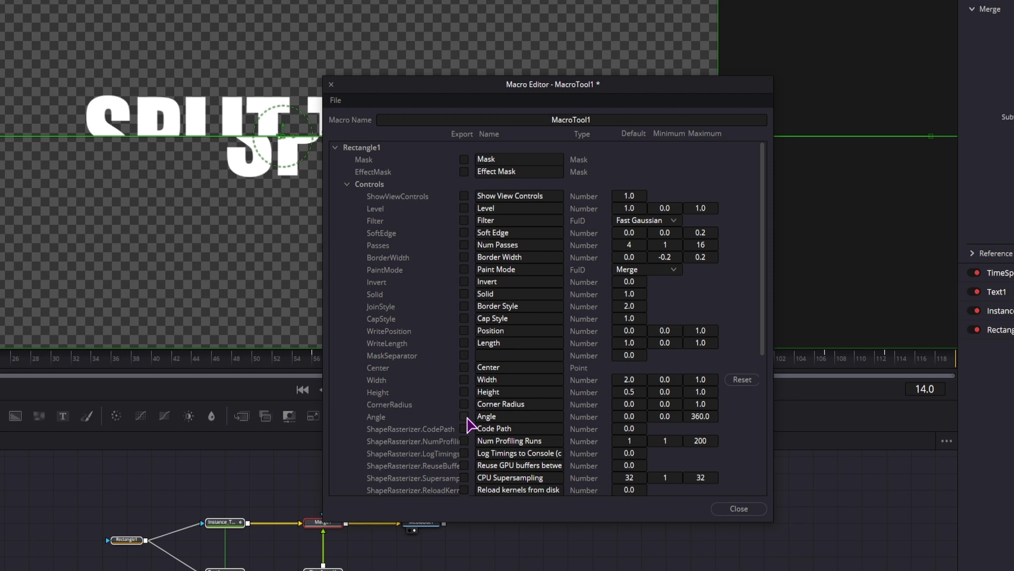
left_click(464, 416)
left_click(334, 148)
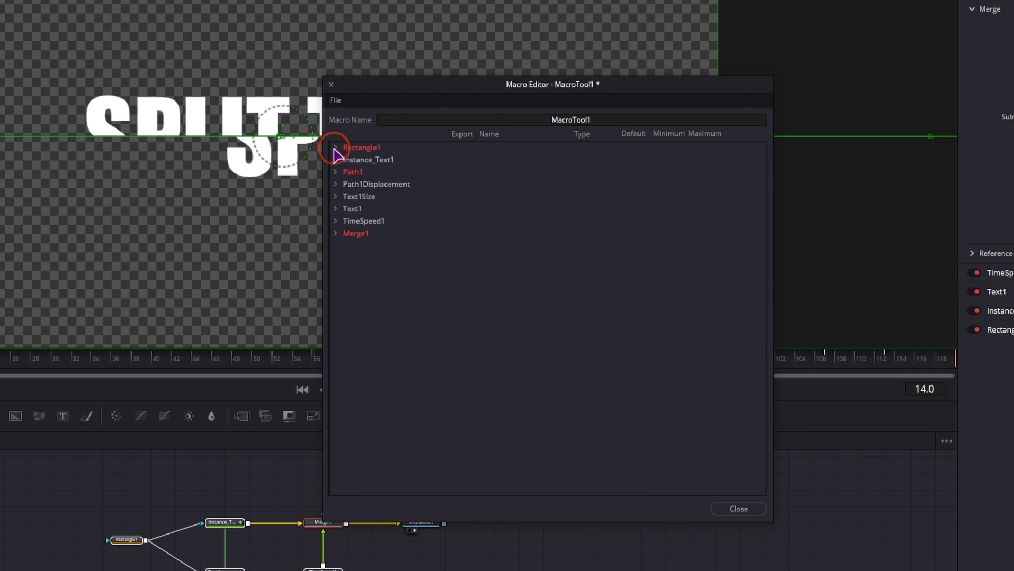
left_click(335, 210)
left_click(335, 209)
Expand Text1 in the Macro Editor and export its Styled Text, Font and Style controls.
left_click(336, 209)
left_click(347, 270)
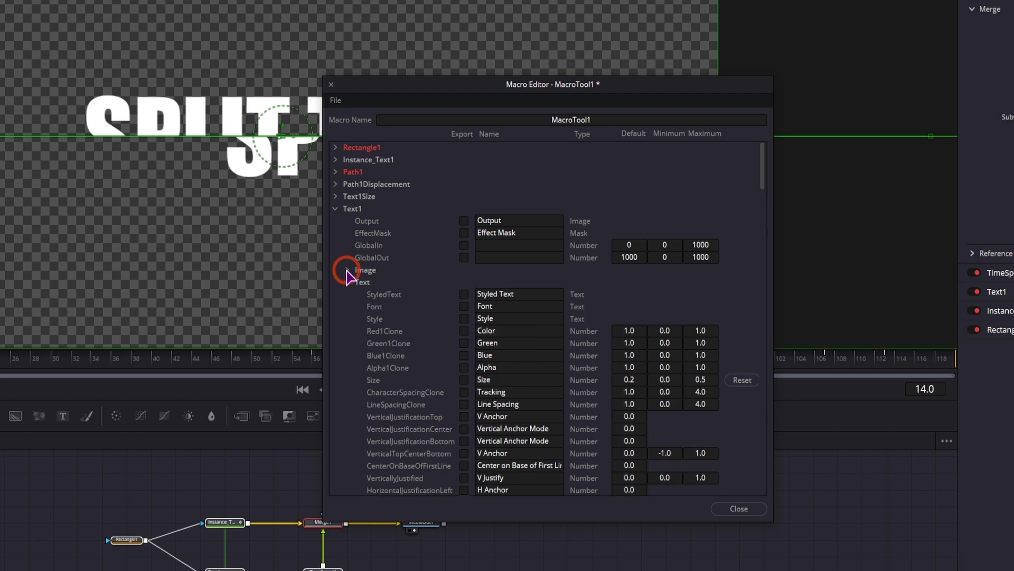
left_click(464, 294)
left_click(464, 306)
left_click(464, 318)
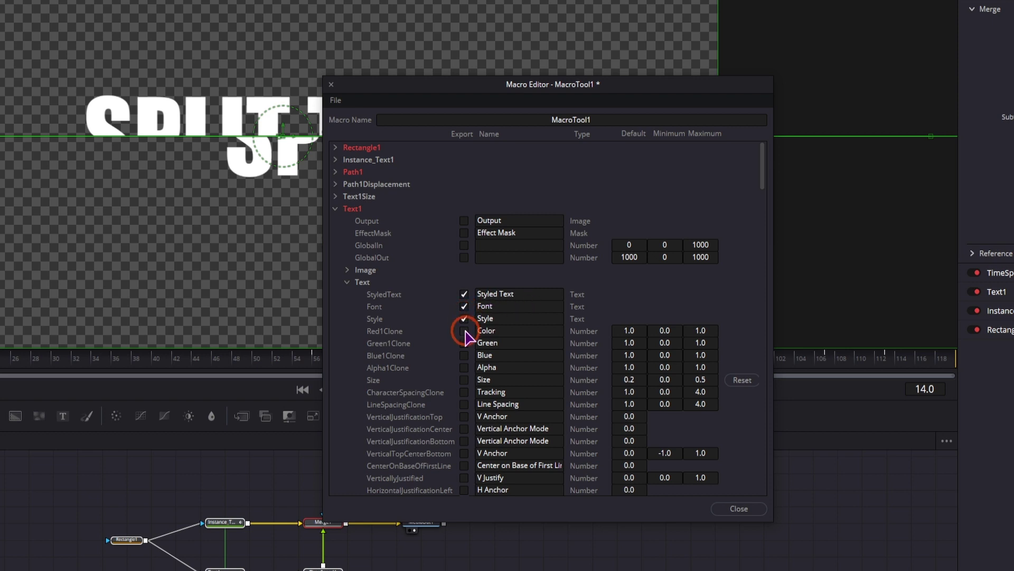
Export Text1's Color, Green, Blue, Alpha, Size and Center controls.
left_click(464, 330)
left_click(464, 342)
left_click(464, 355)
left_click(464, 366)
left_click(464, 380)
scroll(491, 397, "down", 4)
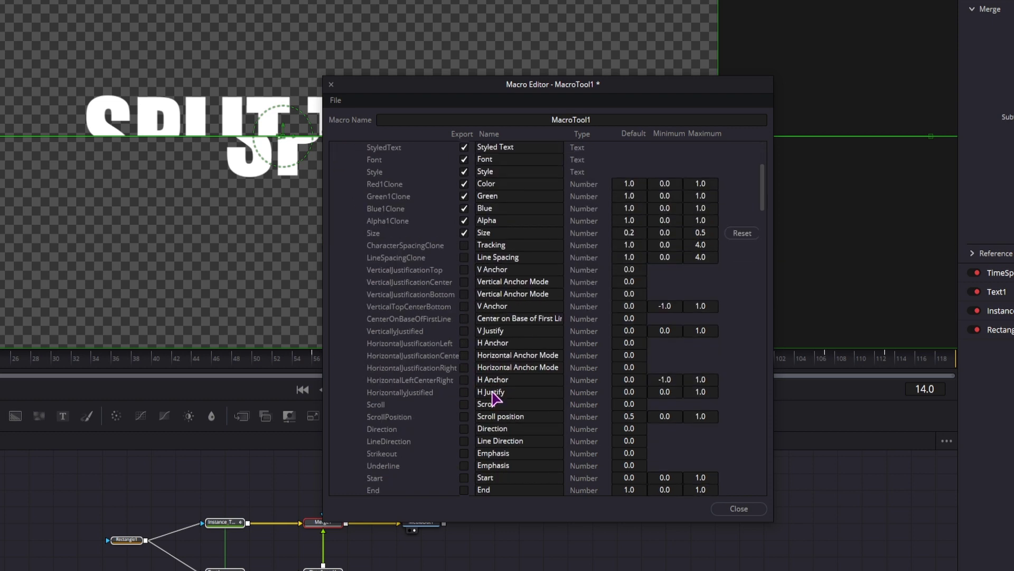
scroll(465, 410, "down", 13)
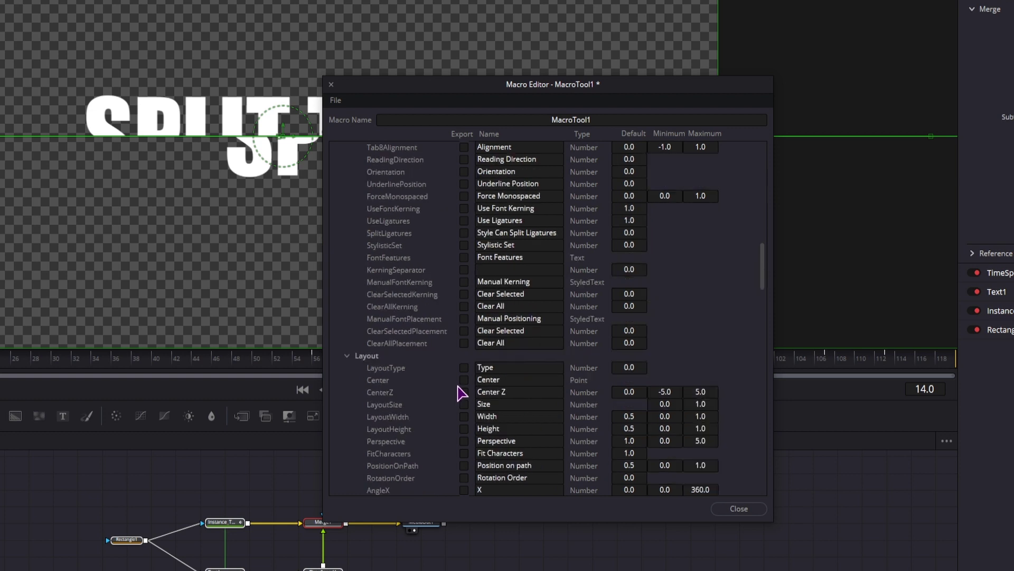
left_click(465, 269)
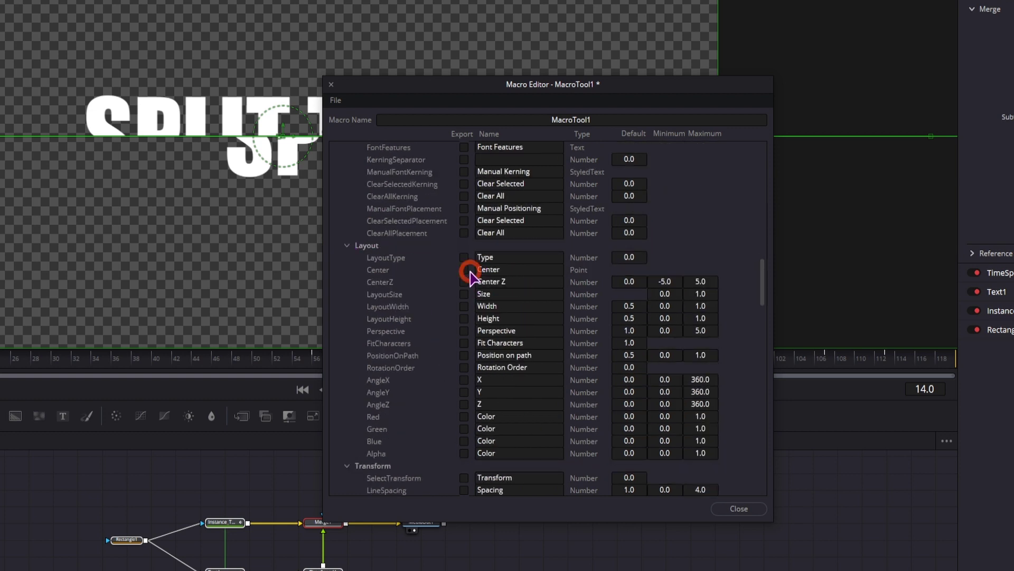
Save the macro as MacroTool1.setting into Fusion\Templates\Edit\Titles using Save As.
left_click(336, 101)
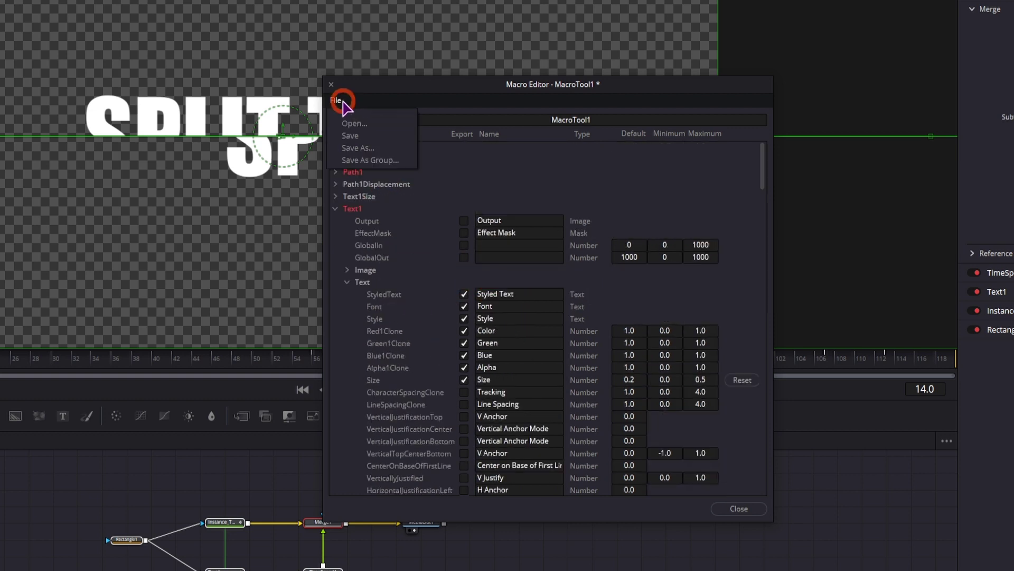
left_click(370, 159)
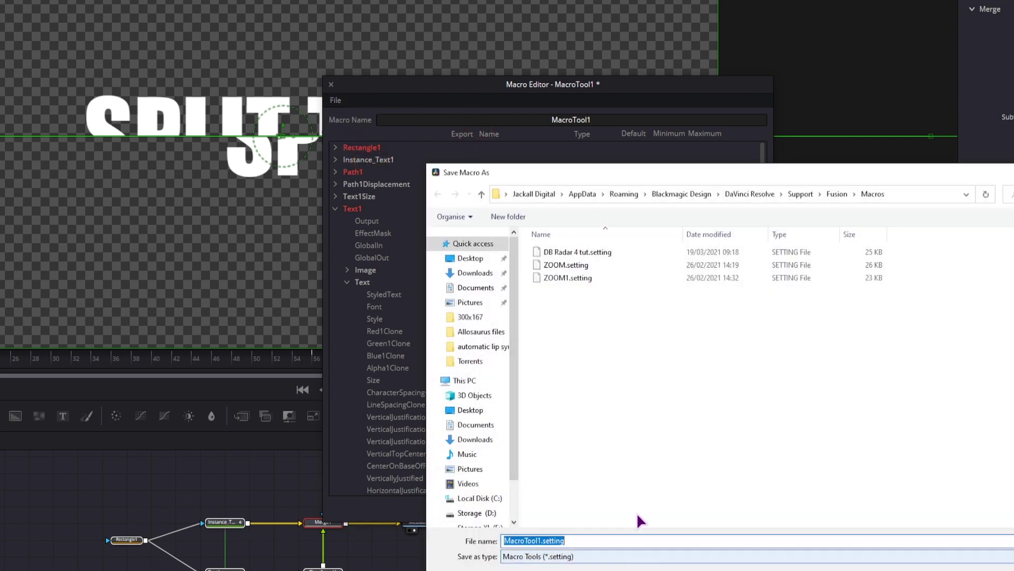
left_click(842, 192)
left_click(556, 466)
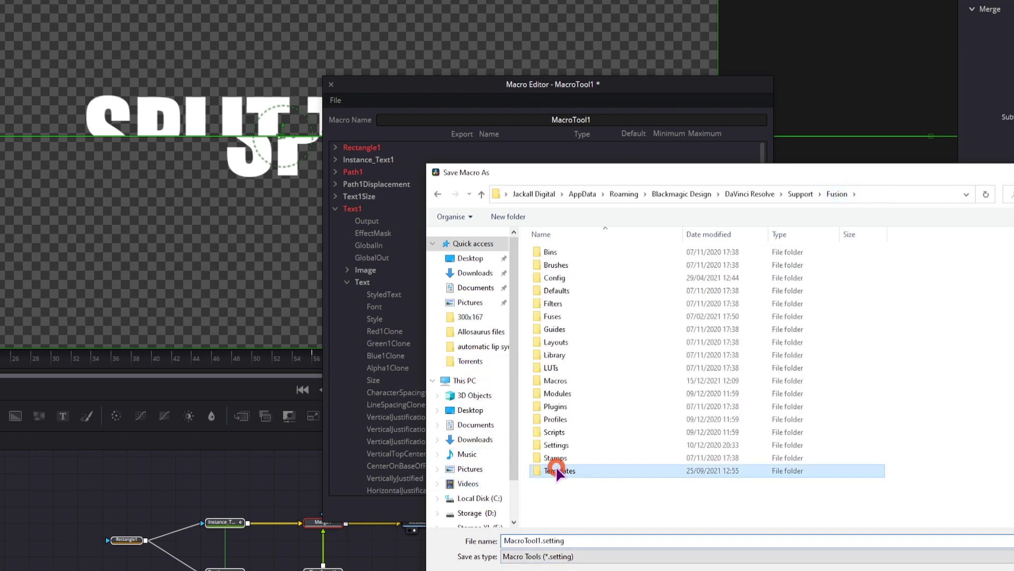
double_click(556, 466)
double_click(559, 252)
left_click(551, 278)
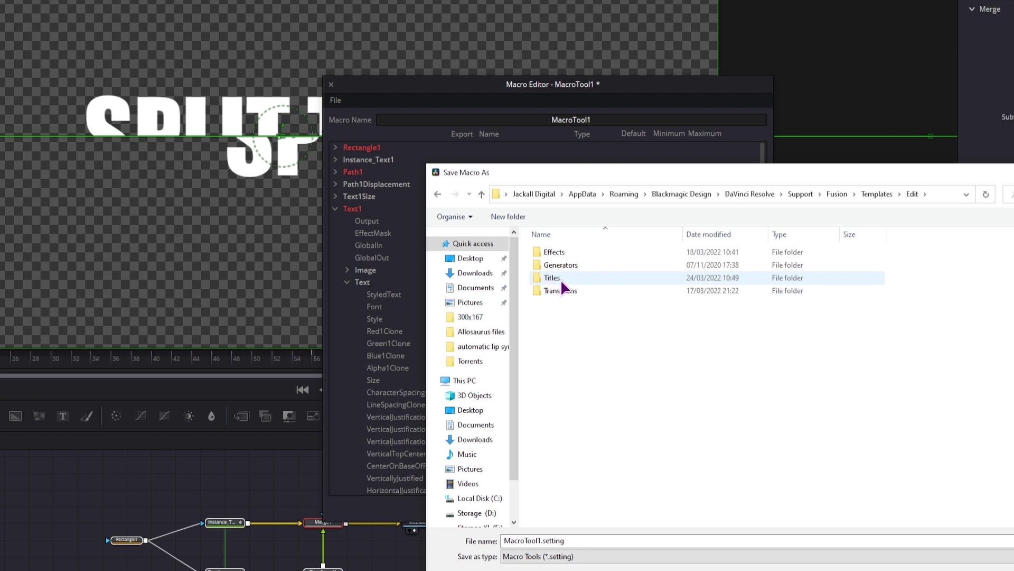
double_click(560, 279)
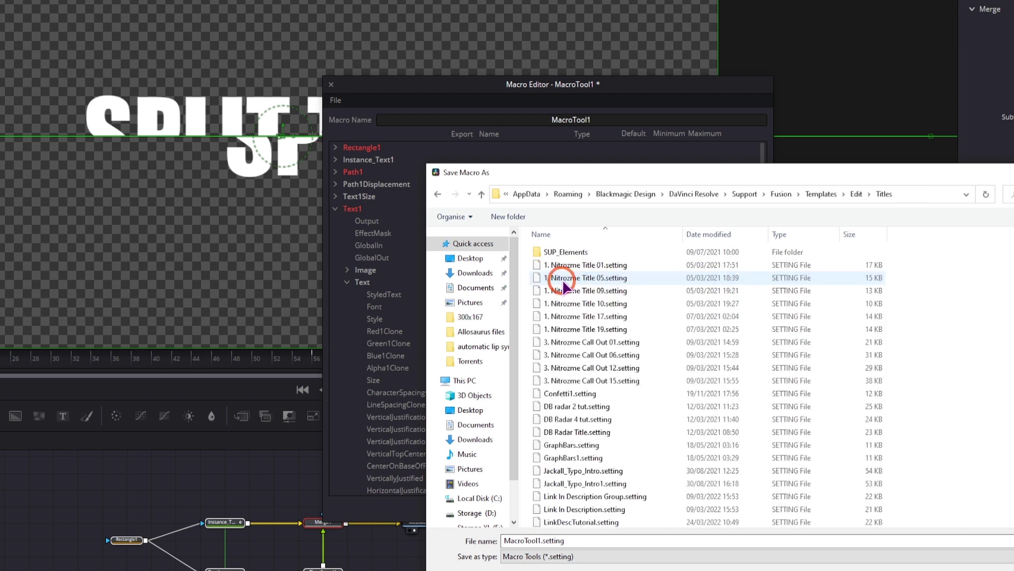
left_click(525, 537)
scroll(608, 502, "down", 3)
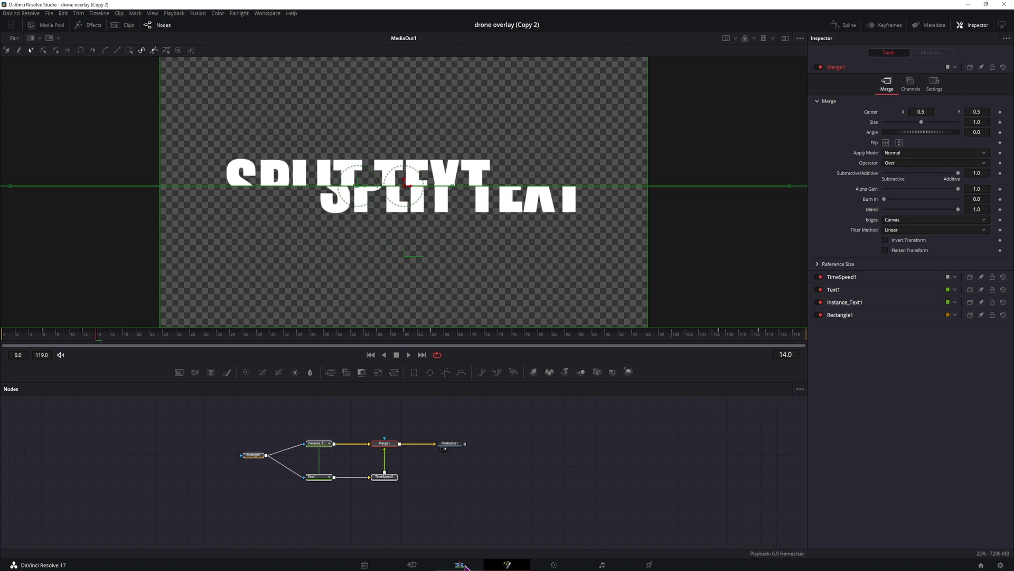
left_click(461, 564)
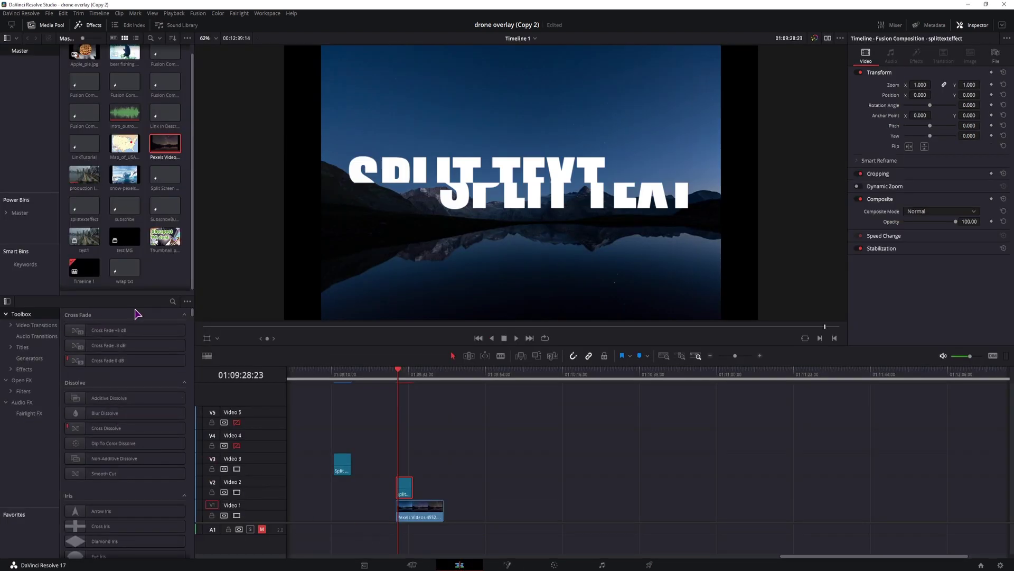
Find 'split' in the Effects library and place the Split Text title on Video 2.
left_click(95, 26)
left_click(95, 25)
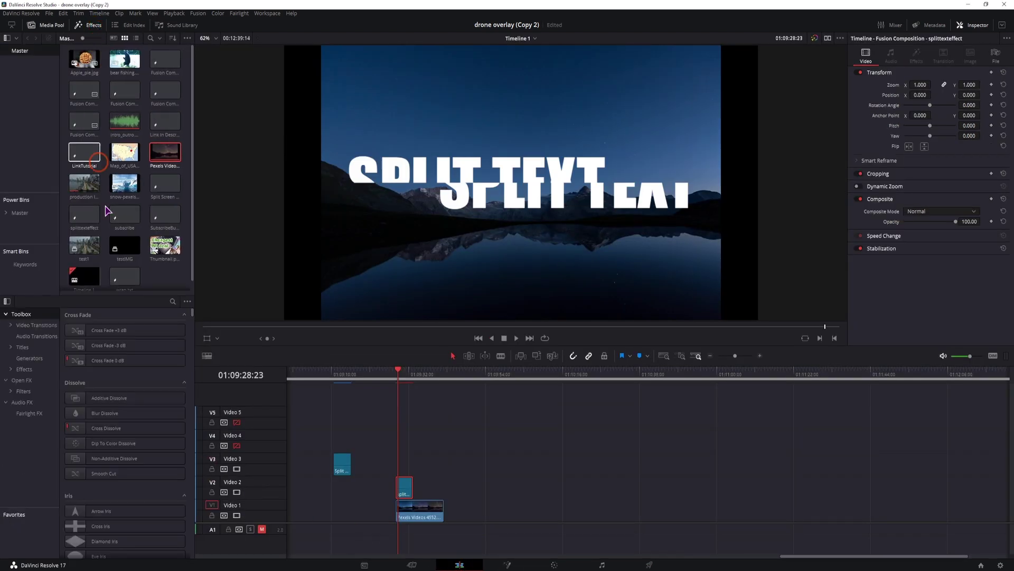
left_click(173, 302)
type("split")
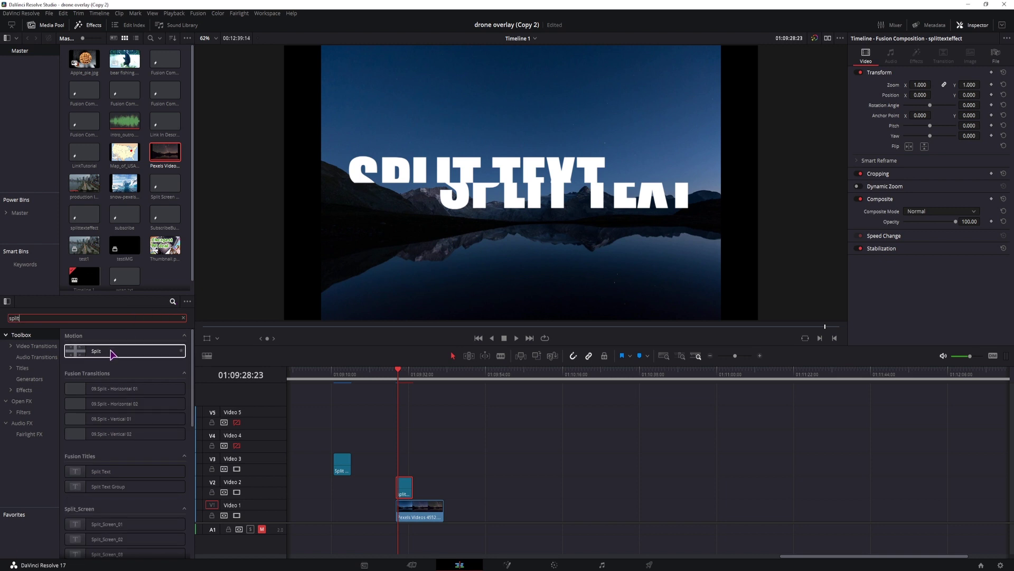
left_click_drag(100, 433, 476, 488)
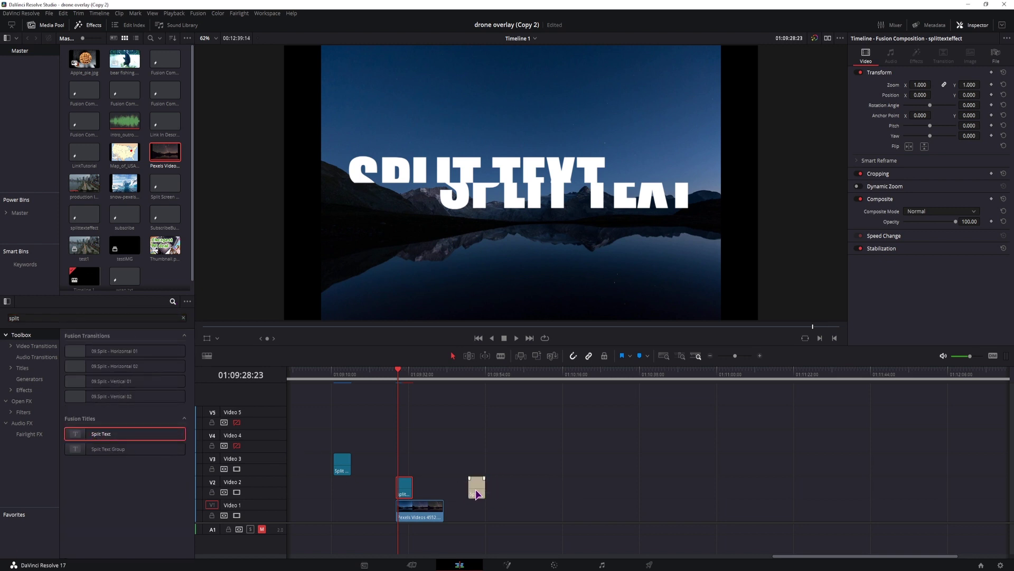
left_click(473, 375)
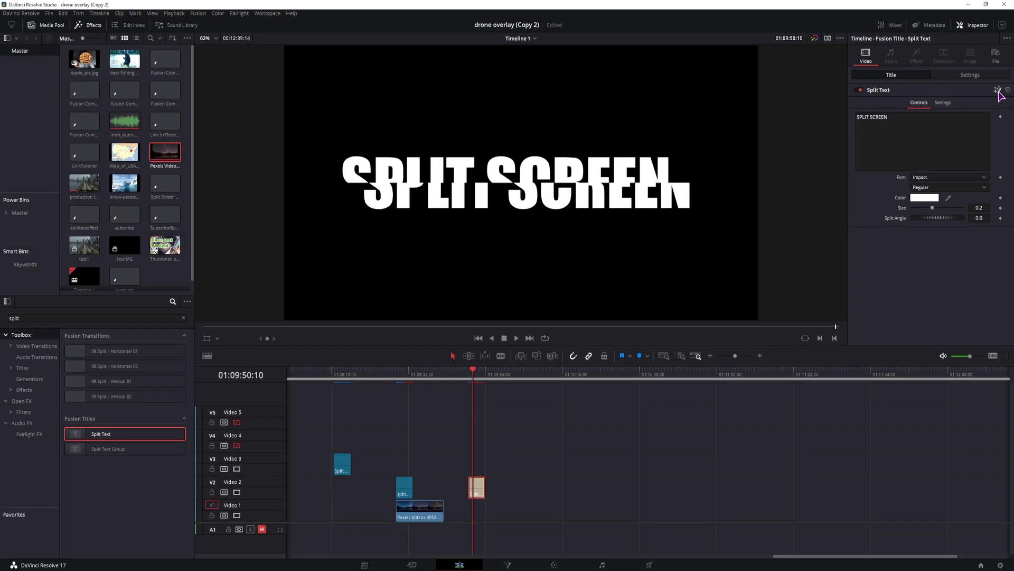
Open the title in Fusion, align MacroTool1 with MediaOut1, and go back to Edit.
left_click(998, 91)
left_click(74, 437)
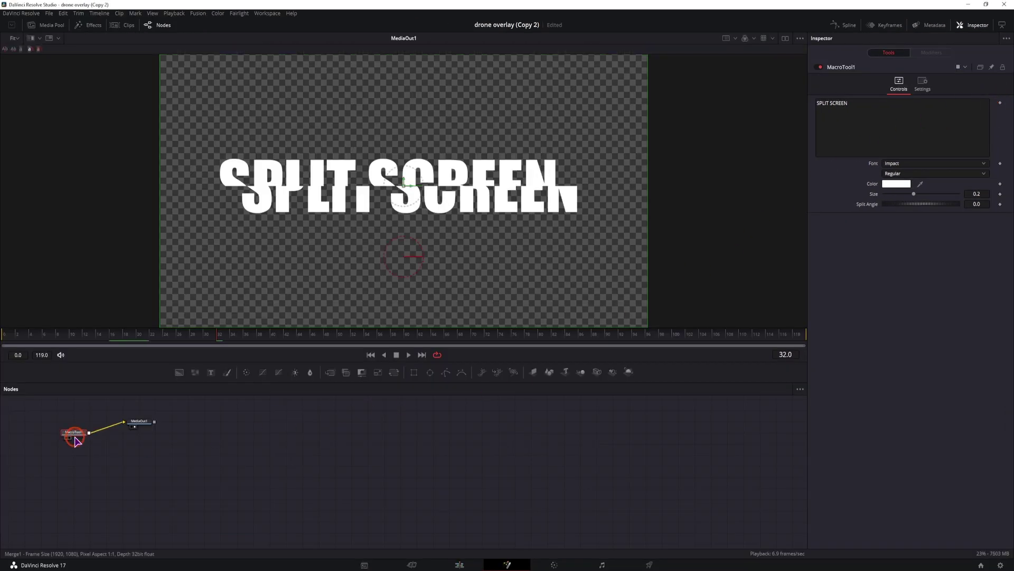
left_click_drag(76, 441, 59, 430)
left_click(464, 564)
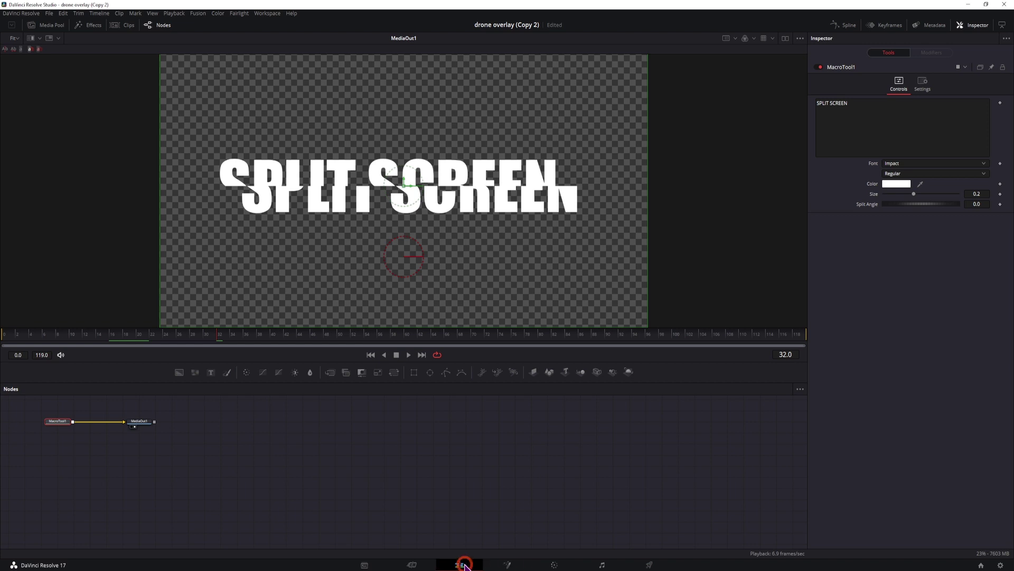
Place the Split Text Group title on Video 2 and select it.
left_click(87, 447)
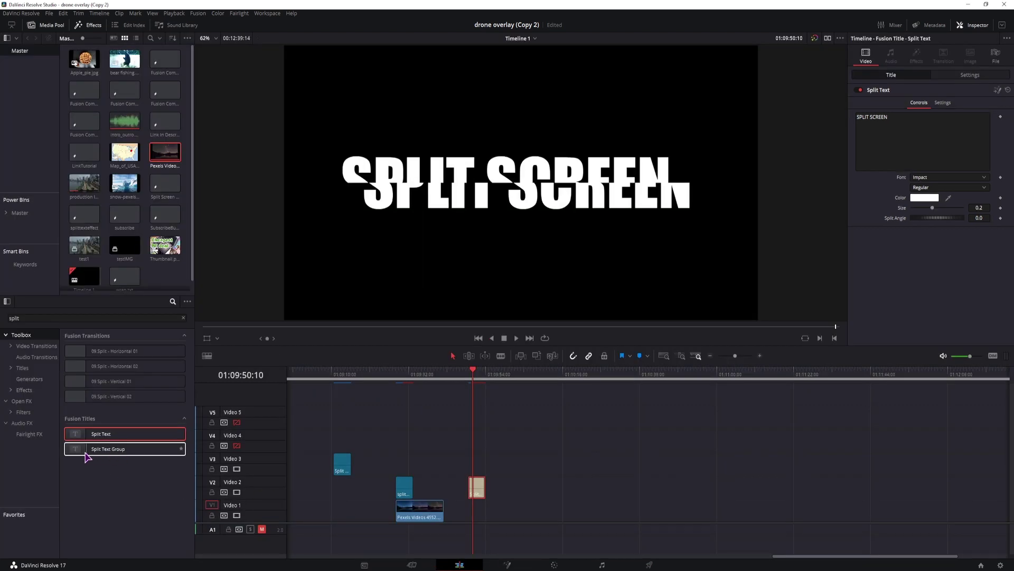
left_click_drag(84, 450, 505, 490)
left_click(511, 376)
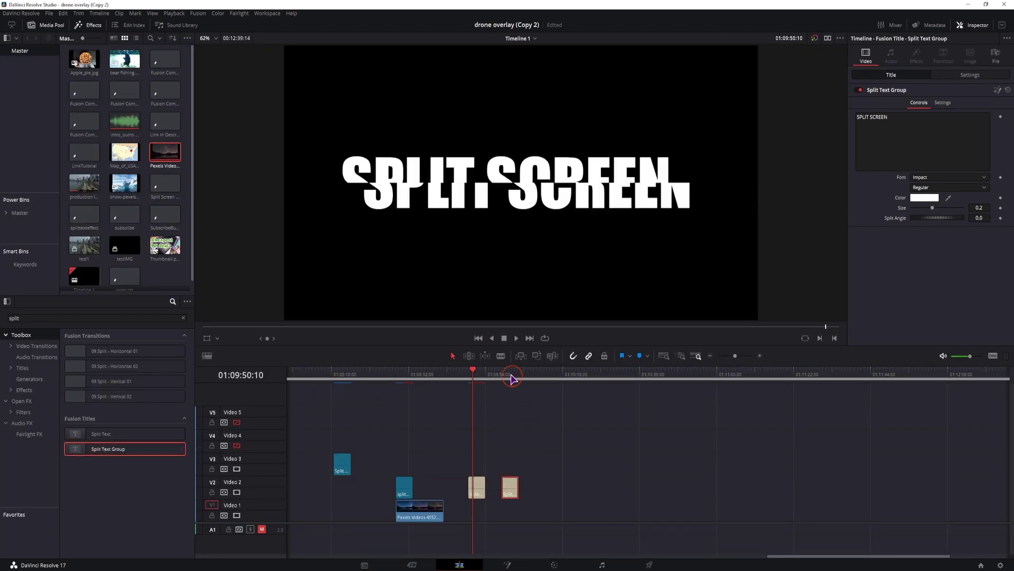
left_click(897, 152)
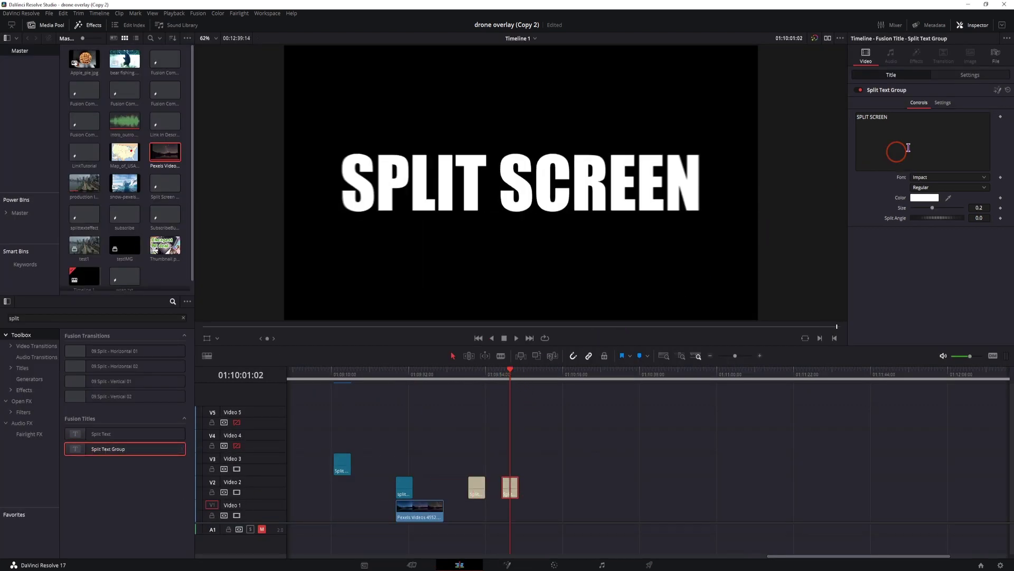
Open the title in Fusion and expand the MacroTool1 group to show its inner nodes.
left_click(997, 91)
left_click(73, 424)
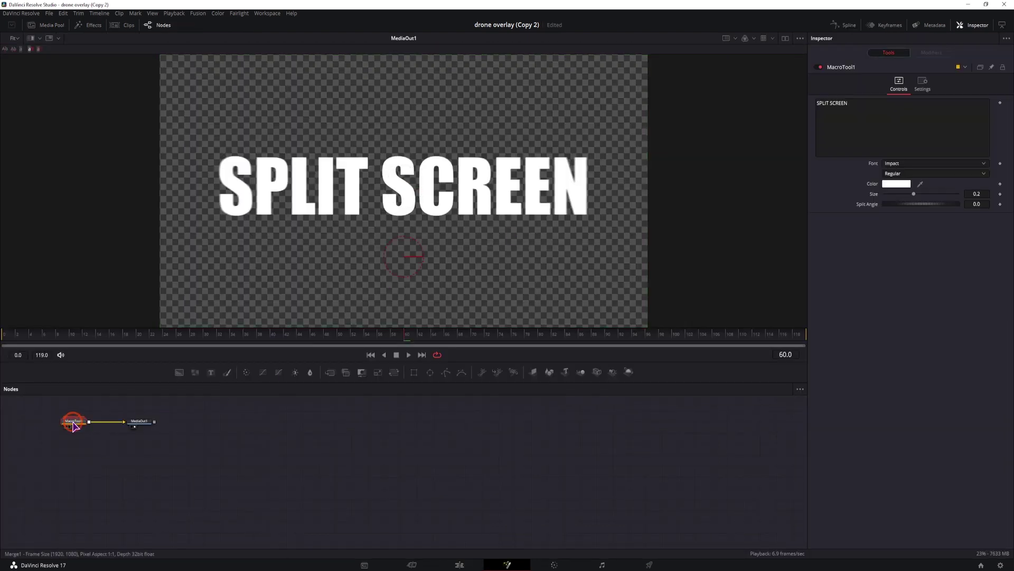
right_click(72, 422)
left_click(75, 421)
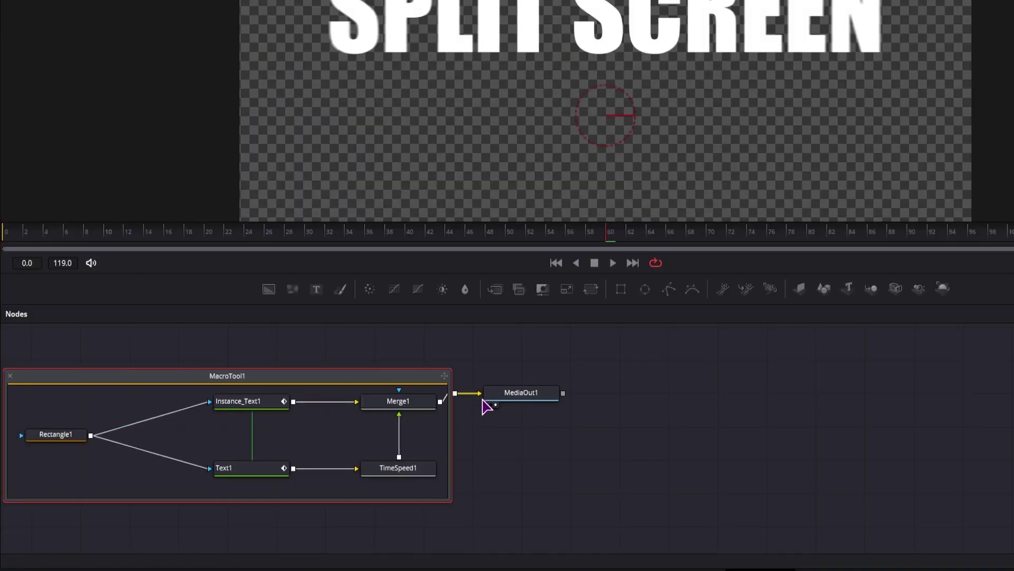
left_click_drag(230, 494, 397, 517)
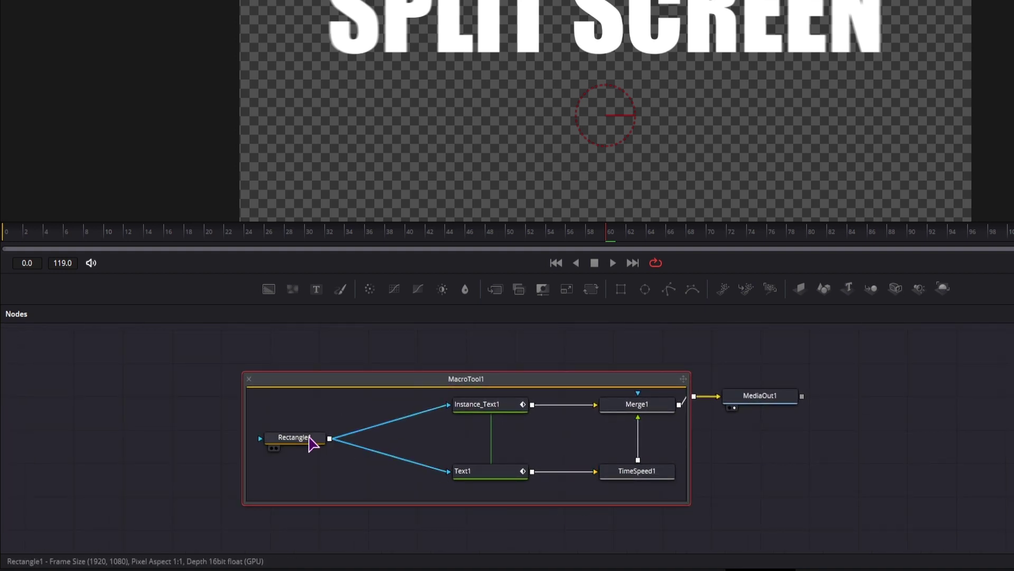